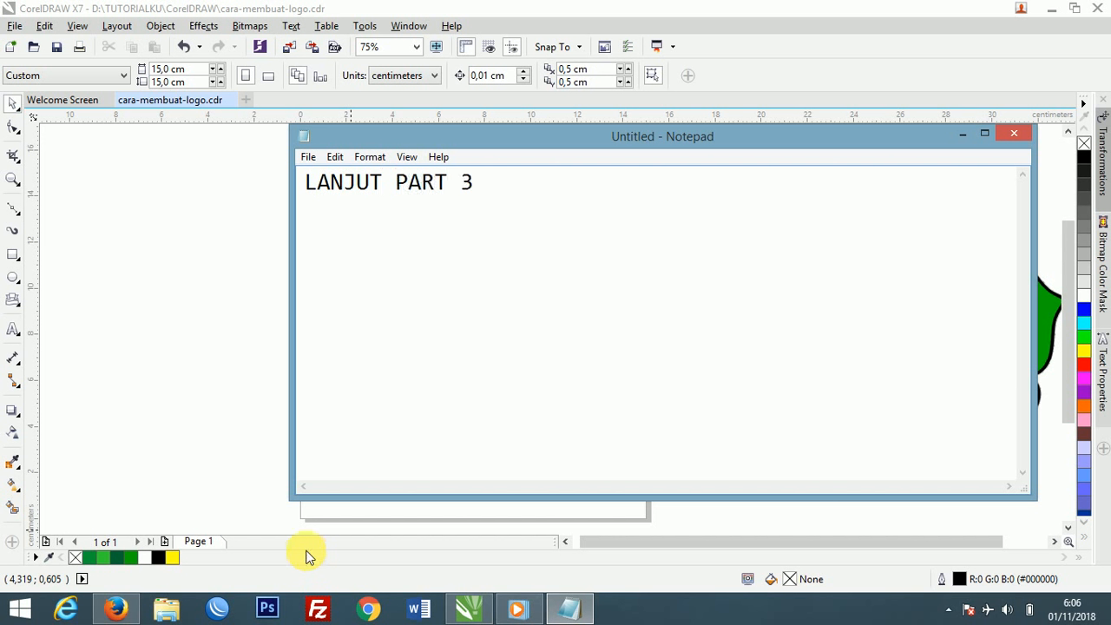
# Switch to CorelDRAW and draw a nearly vertical two-point Bézier line about 4.8 cm tall in the emblem, starting below the S of SMK.
pyautogui.click(156, 230)
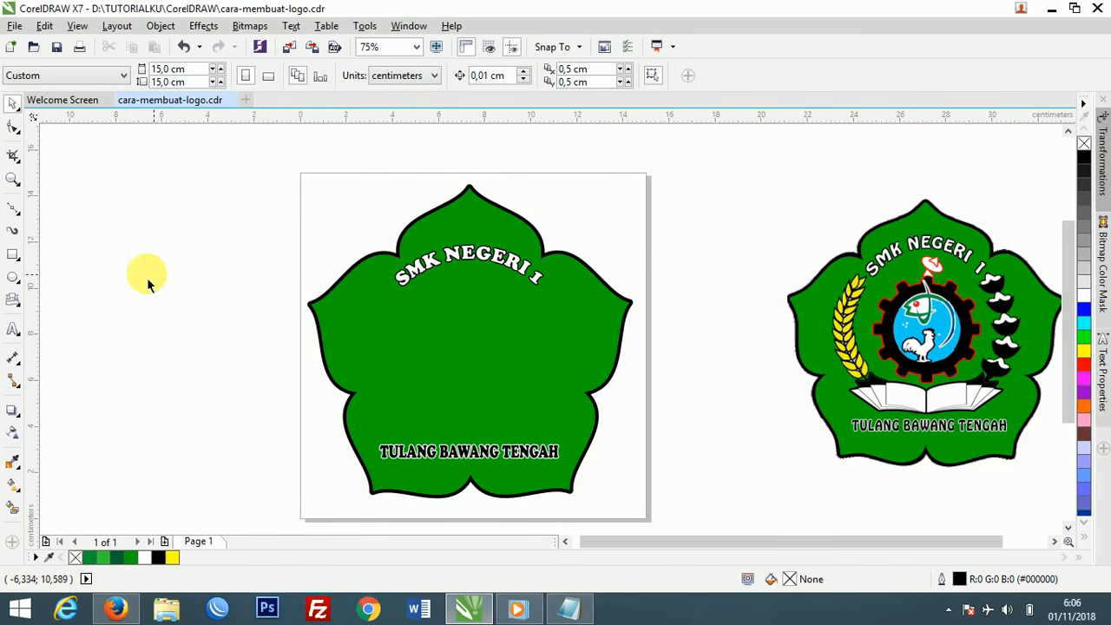
pyautogui.click(17, 217)
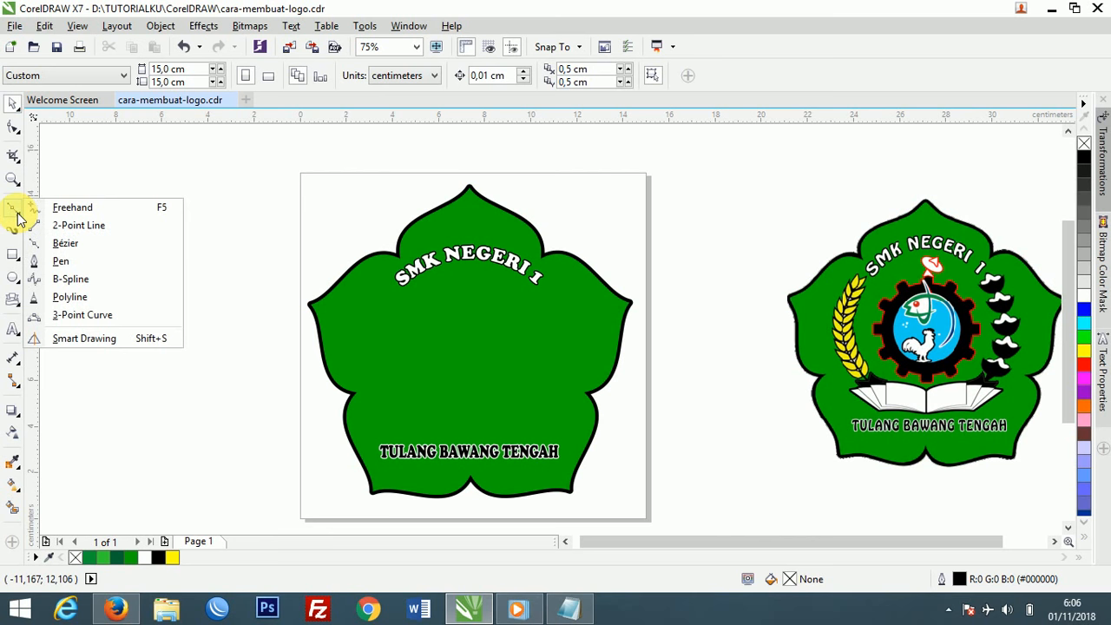
pyautogui.click(61, 244)
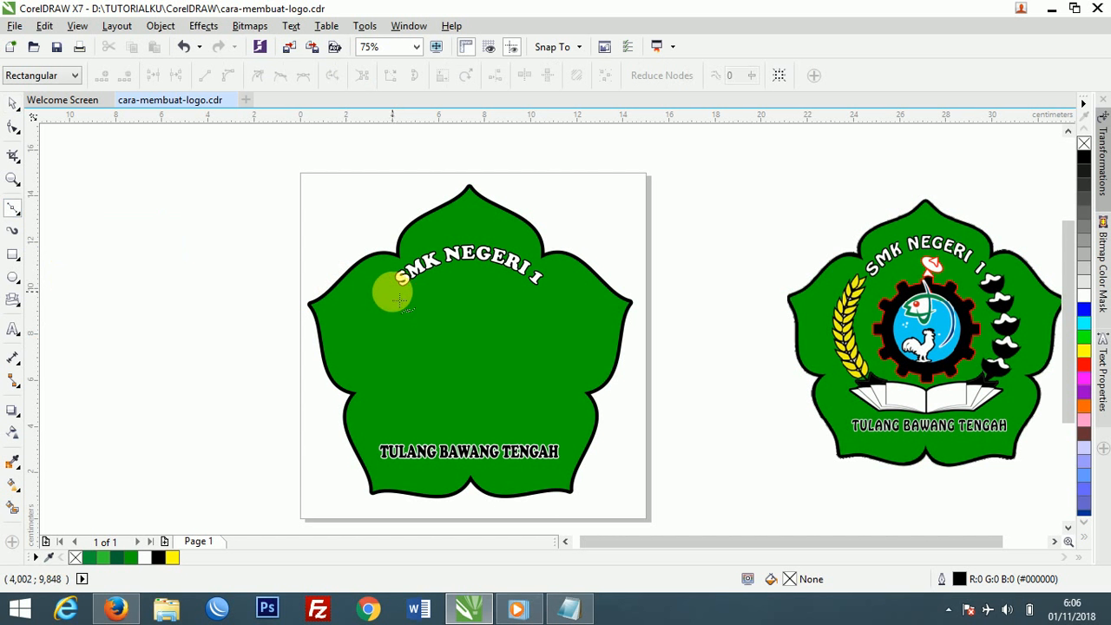
pyautogui.click(393, 292)
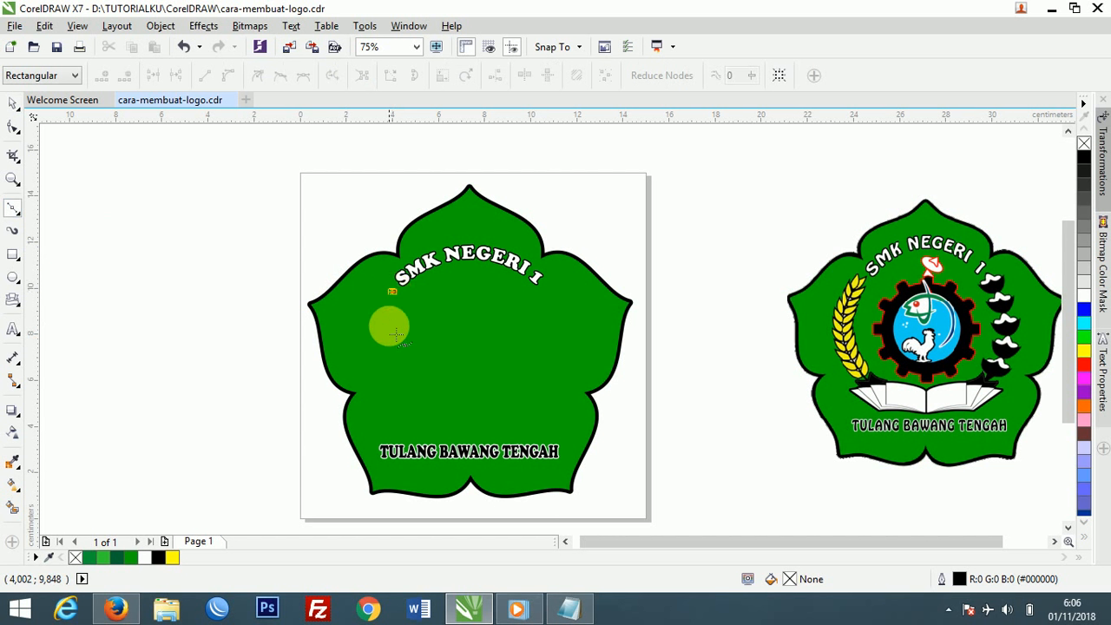
pyautogui.click(401, 401)
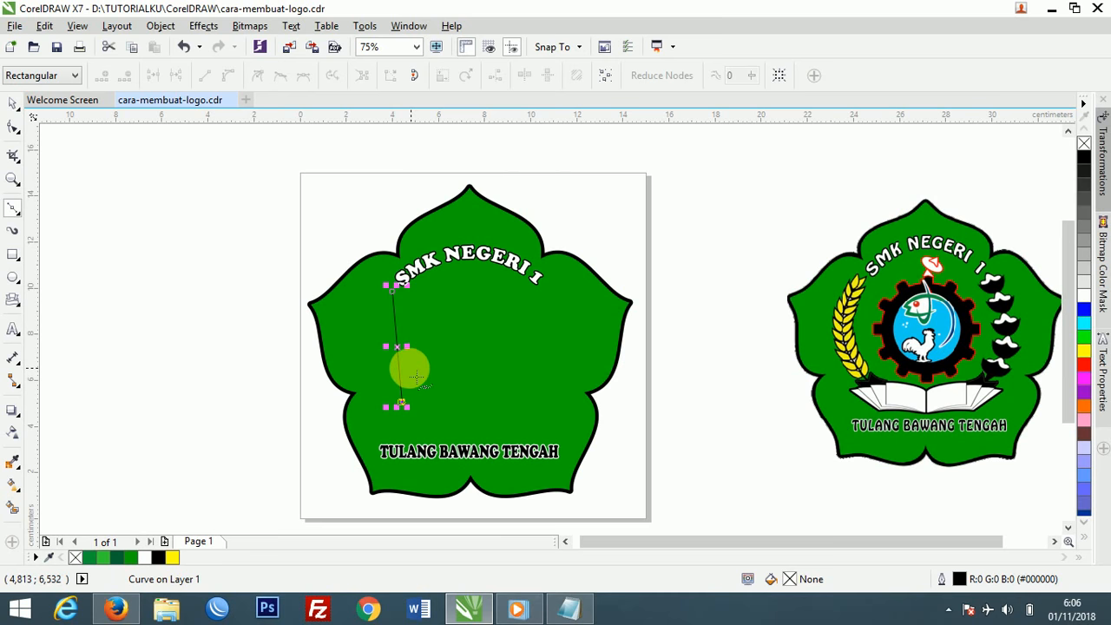
# Convert the new line to a curve and bend it outward toward the emblem's left edge.
pyautogui.click(14, 128)
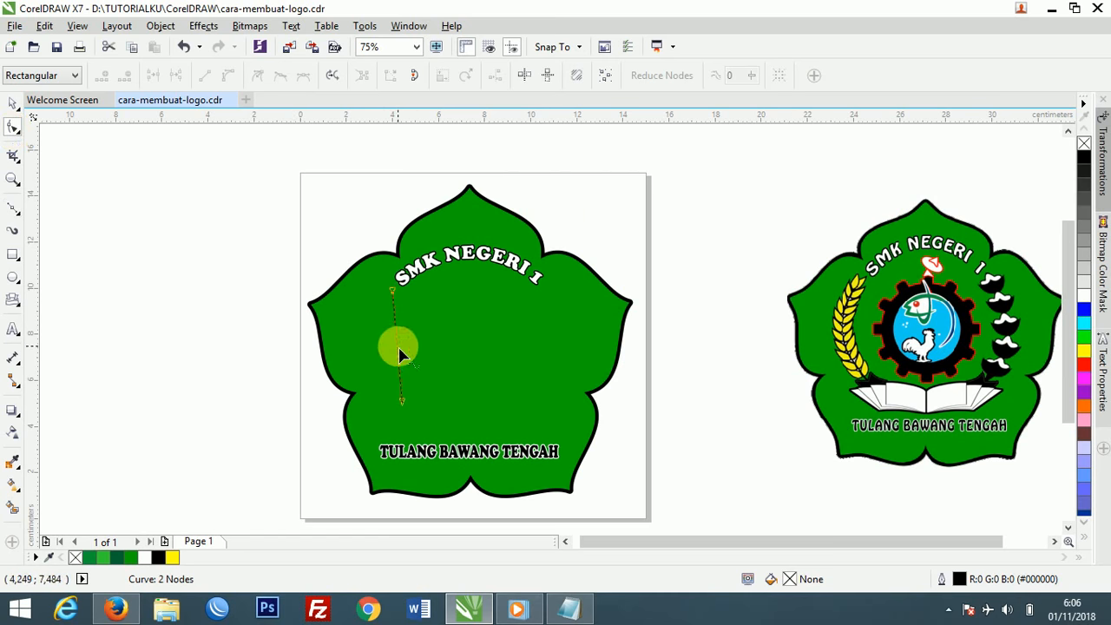
pyautogui.click(399, 354)
pyautogui.click(228, 75)
pyautogui.moveTo(387, 330); pyautogui.dragTo(368, 371)
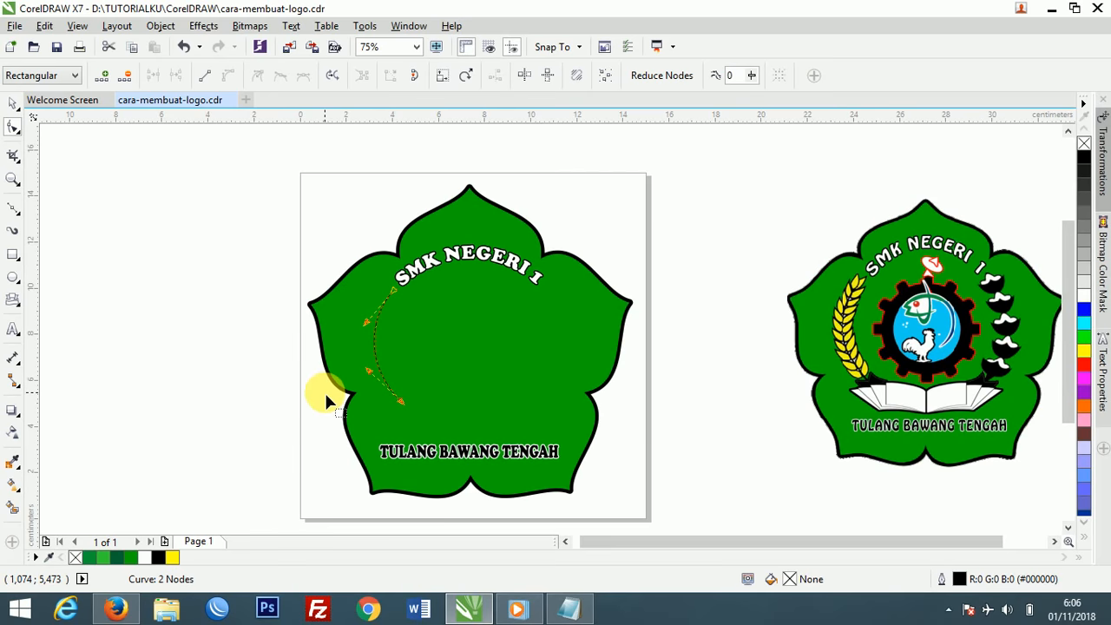
# Refine the arc's curvature by adjusting its upper and lower control handles, and deselect it.
pyautogui.scroll(1, 369, 378)
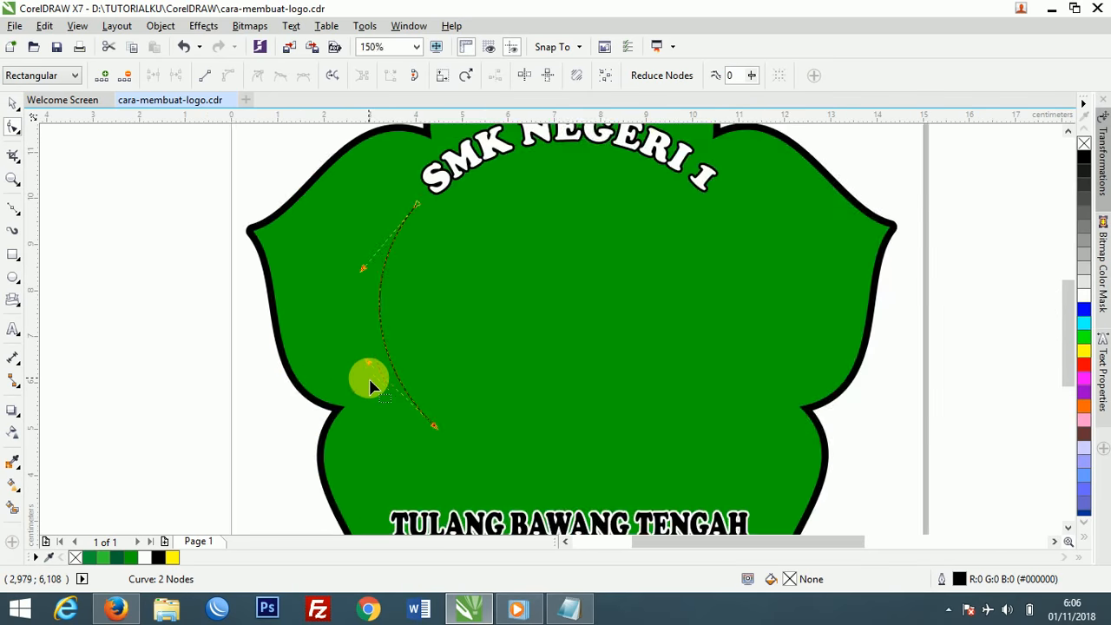
pyautogui.moveTo(365, 275); pyautogui.dragTo(371, 272)
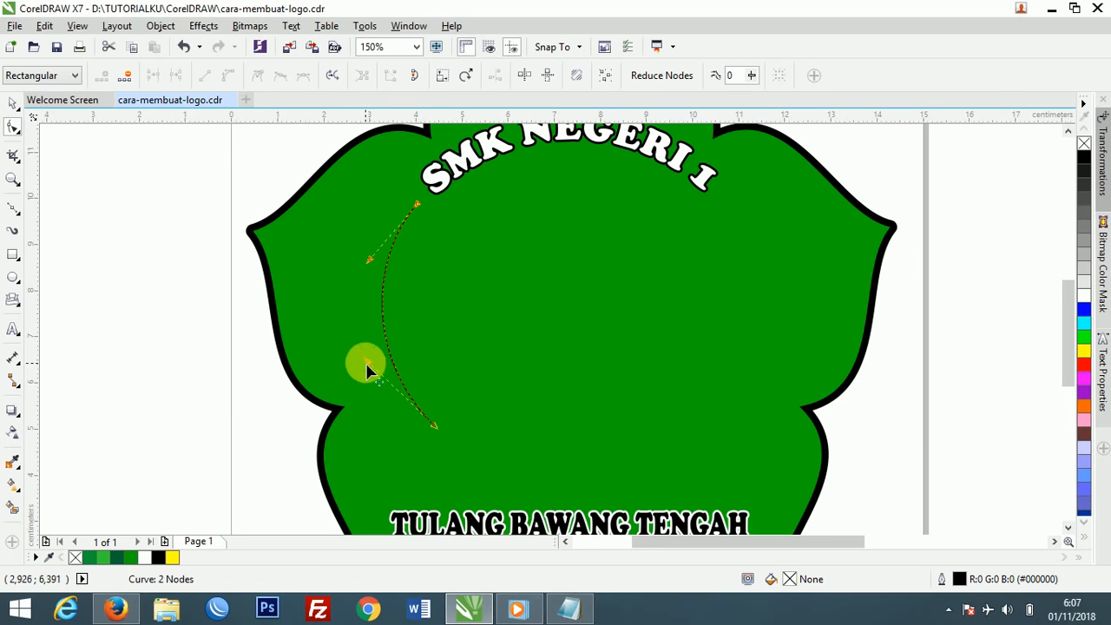
pyautogui.moveTo(366, 362); pyautogui.dragTo(357, 363)
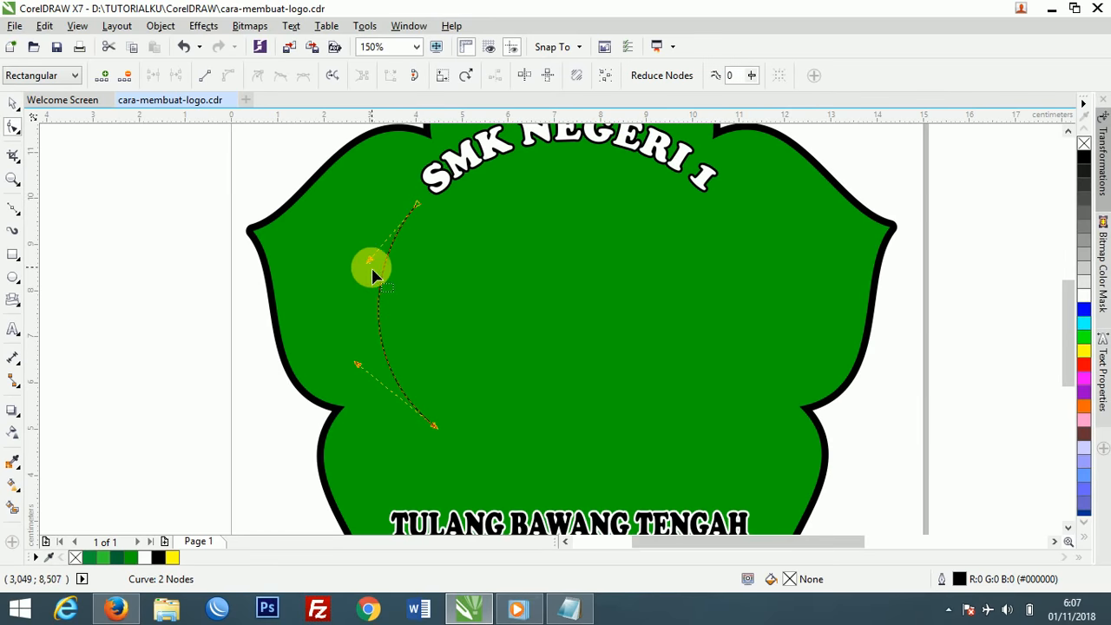
pyautogui.moveTo(369, 270); pyautogui.dragTo(366, 258)
pyautogui.scroll(-2, 366, 258)
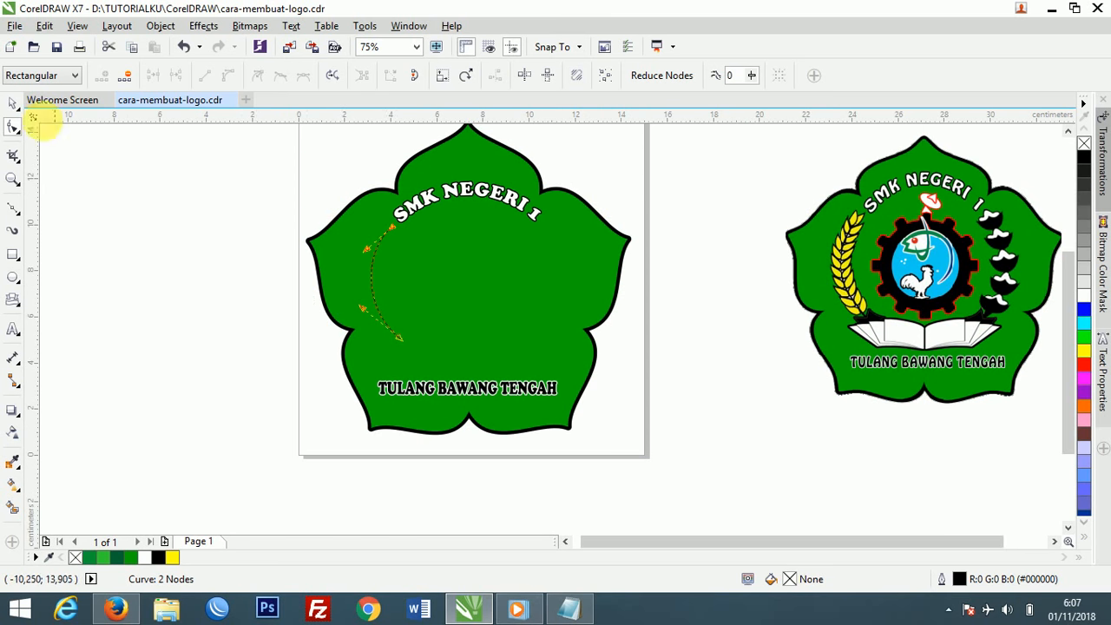
pyautogui.click(13, 103)
pyautogui.click(206, 276)
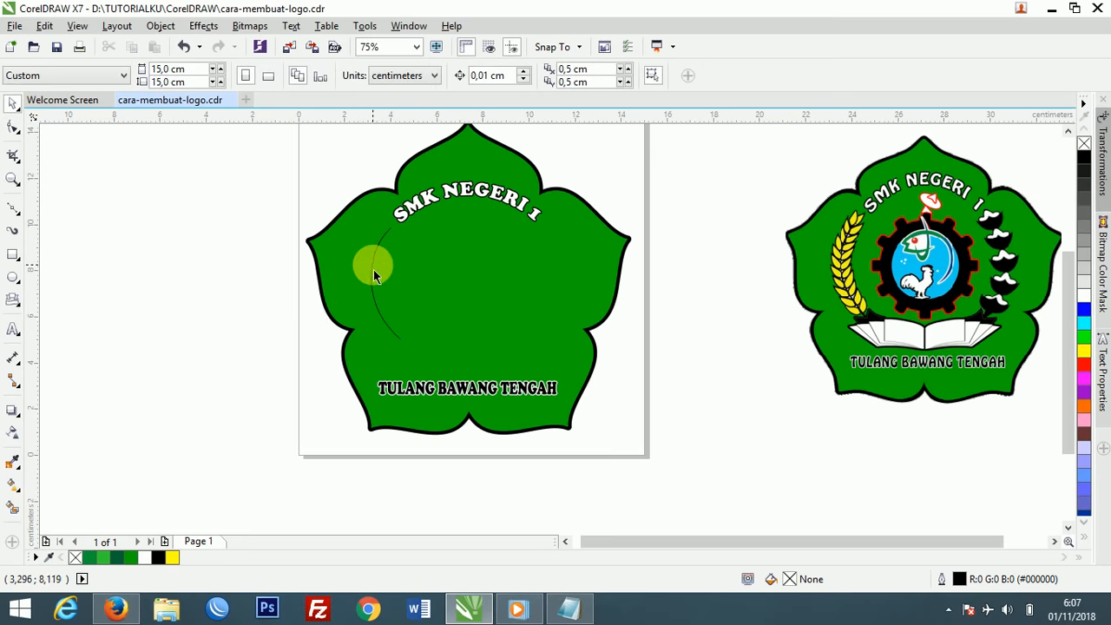
# Make a mirrored copy of the left arc on the right side of the emblem.
pyautogui.click(374, 269)
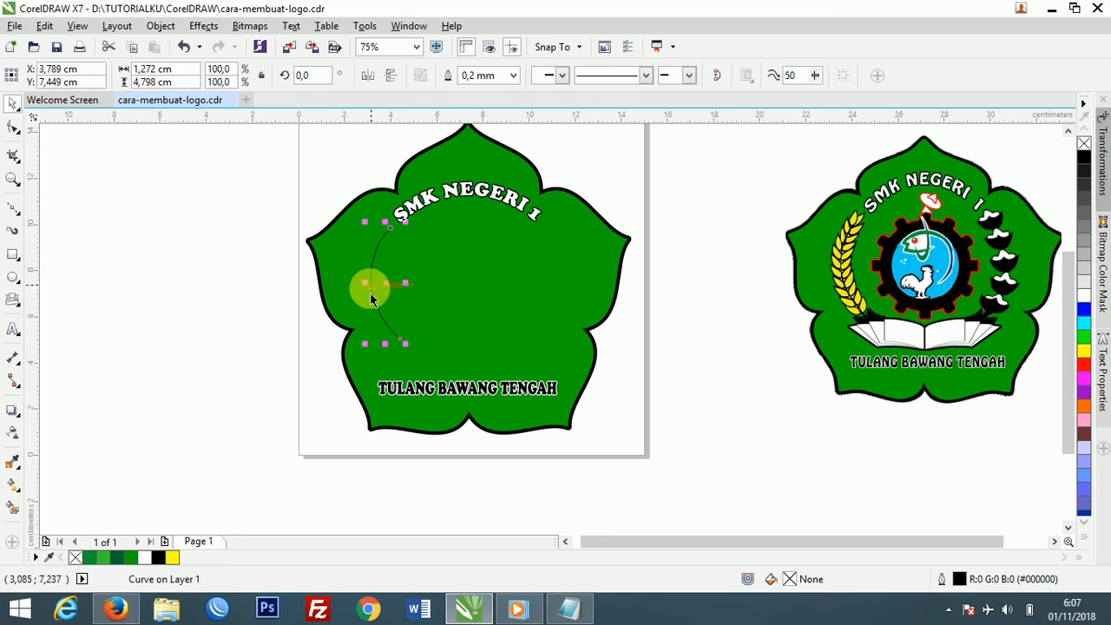
pyautogui.doubleClick(376, 296)
pyautogui.moveTo(378, 298); pyautogui.dragTo(559, 295)
pyautogui.rightClick(434, 286)
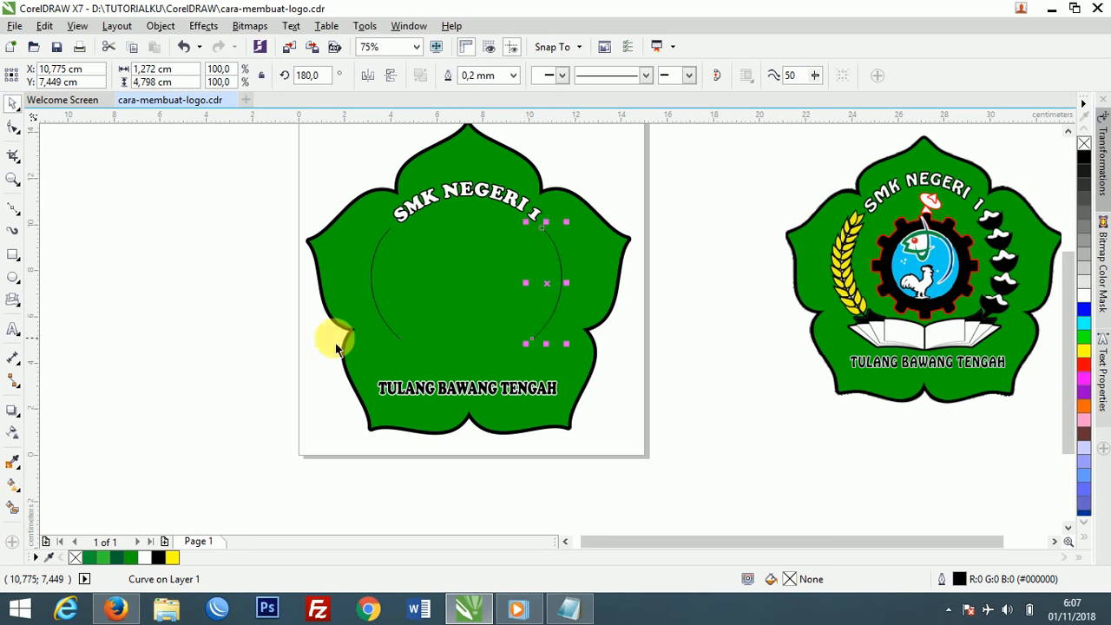
pyautogui.click(280, 333)
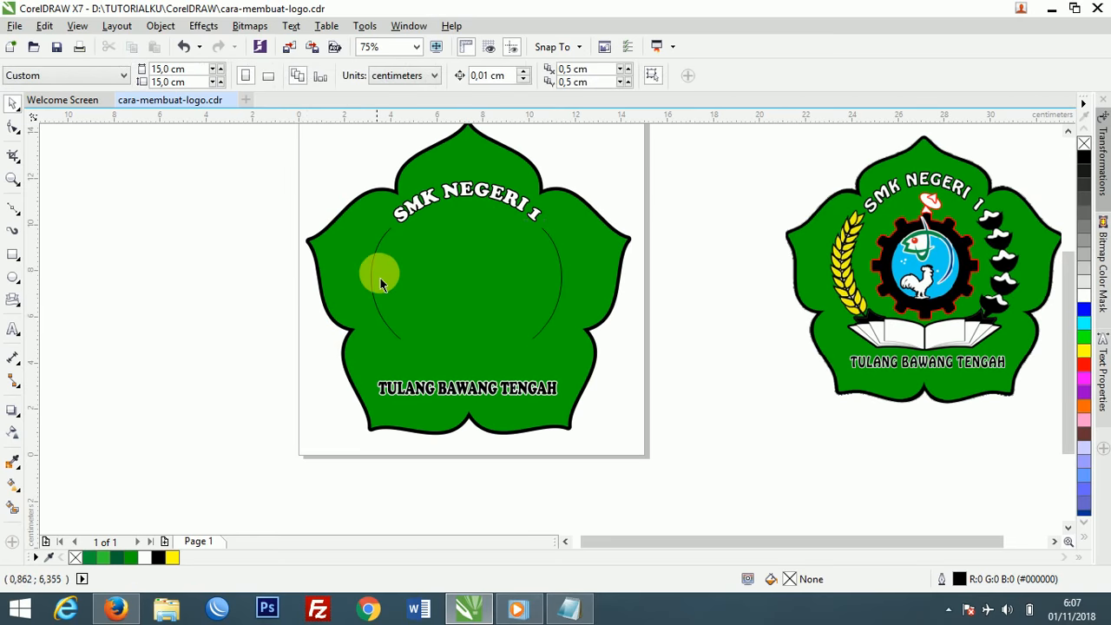
# Move both arcs together down about 0.4 cm, away from the SMK NEGERI 1 text.
pyautogui.click(375, 263)
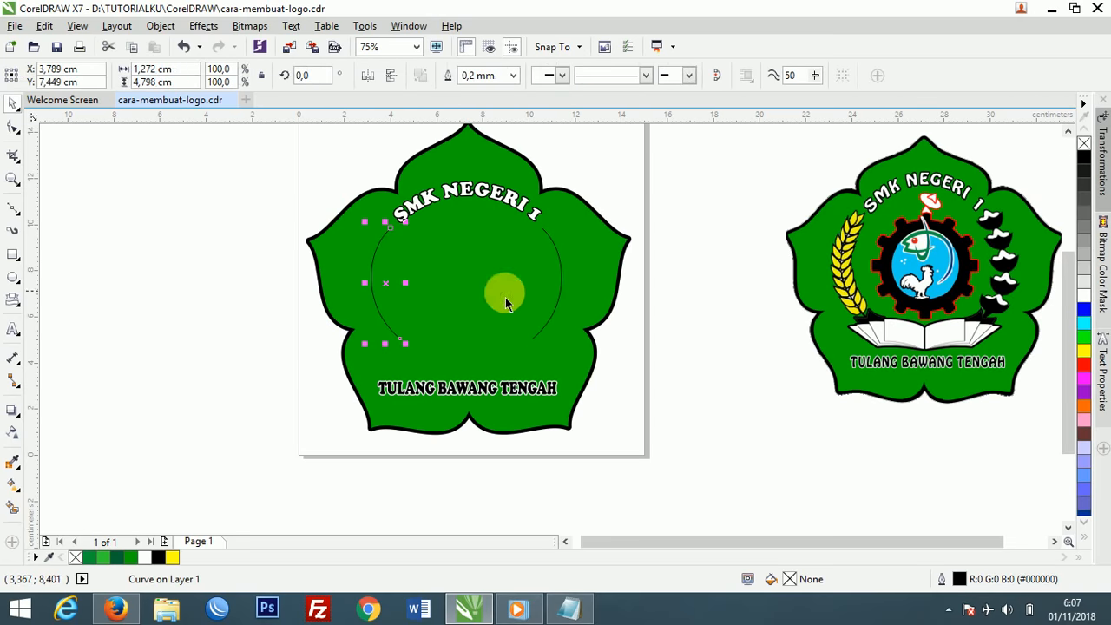
pyautogui.keyDown('shift'); pyautogui.click(558, 308); pyautogui.keyUp('shift')
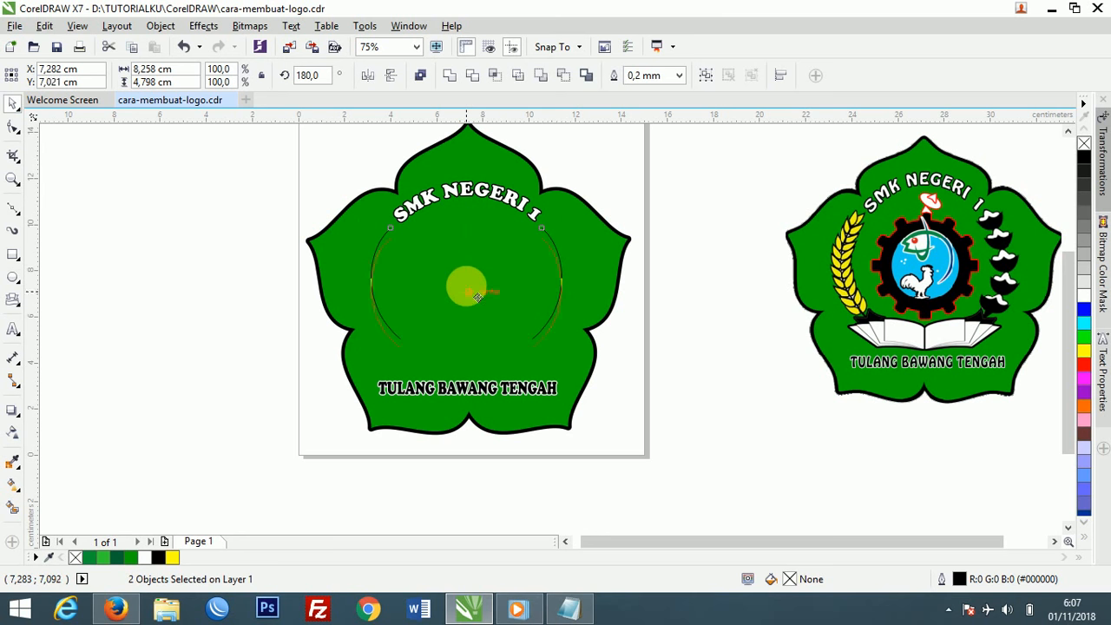
pyautogui.moveTo(467, 290); pyautogui.dragTo(466, 292)
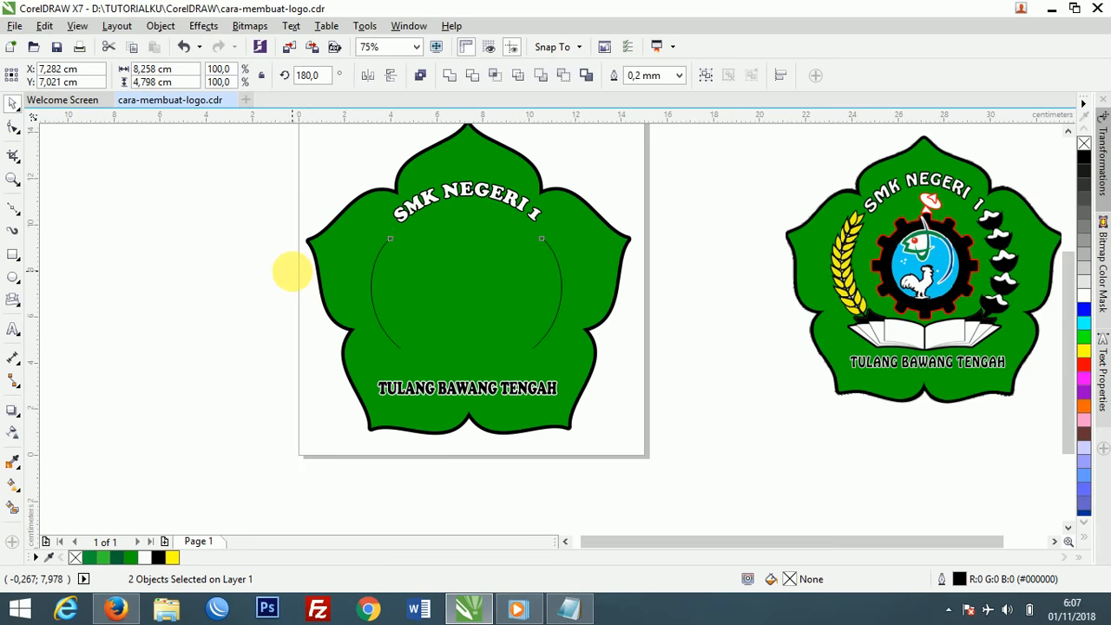
pyautogui.click(293, 282)
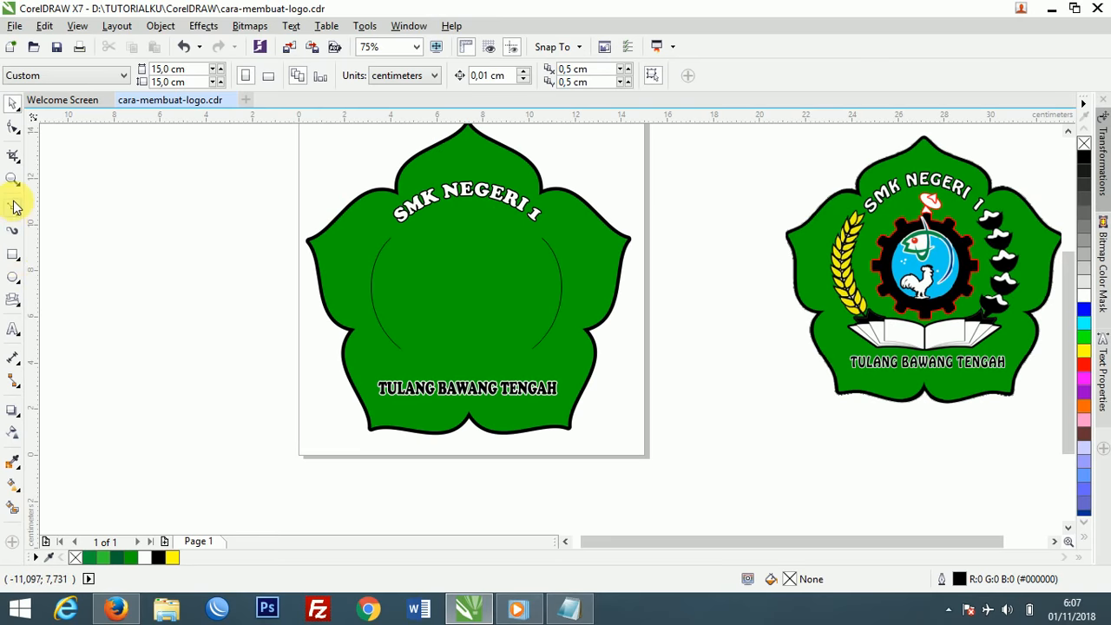
# Draw a circle about 4.13 cm in diameter left of the emblem and place a duplicate to its right, slightly overlapping it.
pyautogui.click(15, 276)
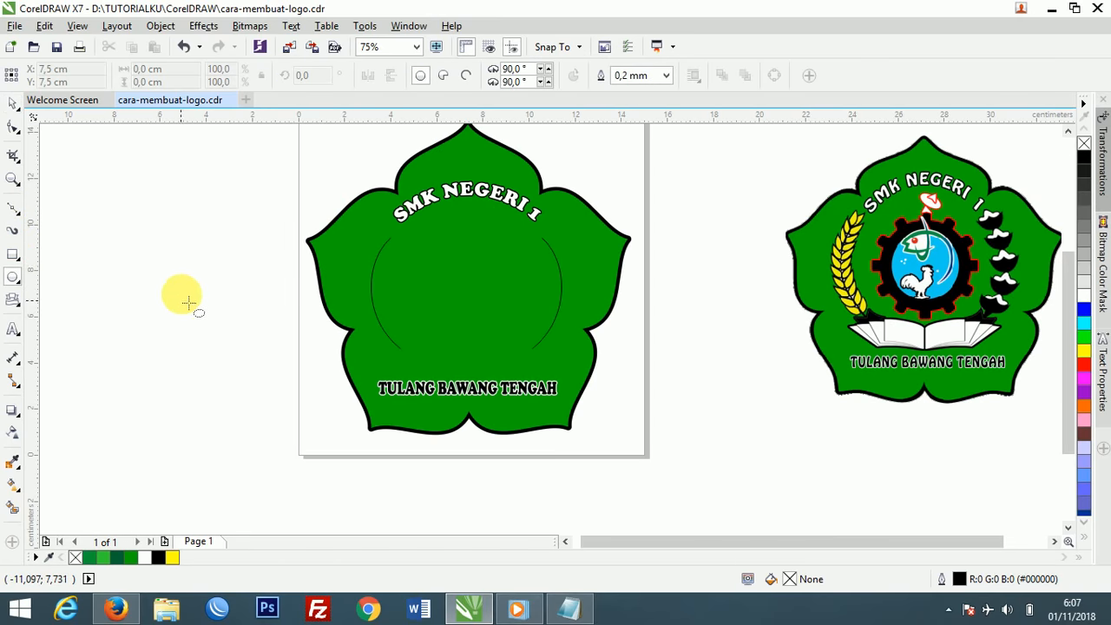
pyautogui.moveTo(171, 247); pyautogui.dragTo(290, 309)
pyautogui.click(12, 105)
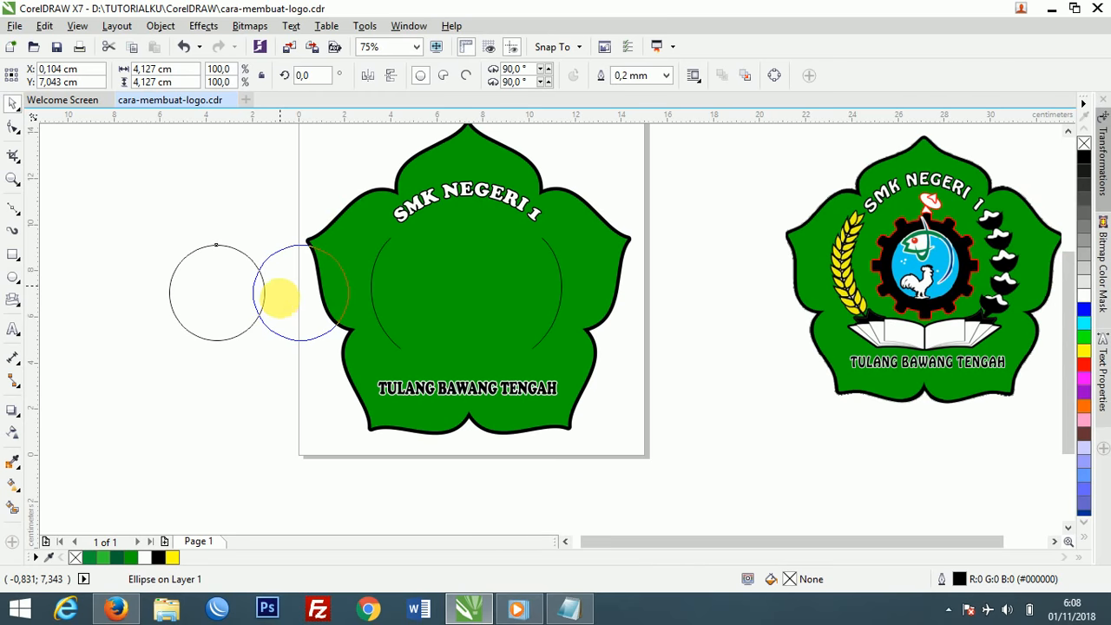
pyautogui.click(252, 337)
pyautogui.scroll(2, 260, 318)
pyautogui.click(268, 318)
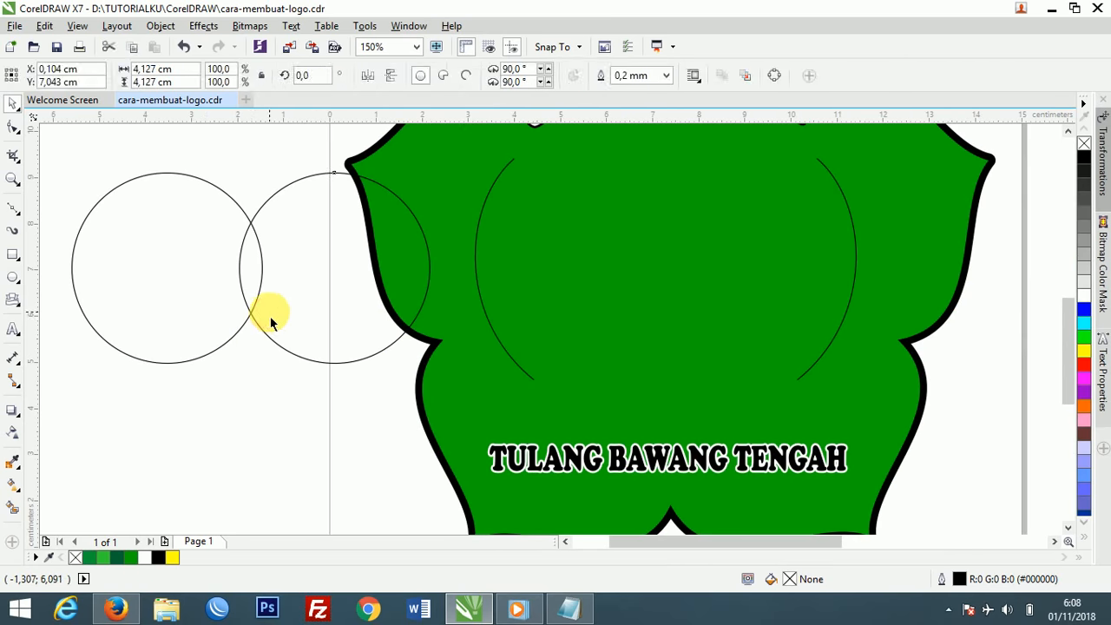
pyautogui.scroll(-2, 282, 323)
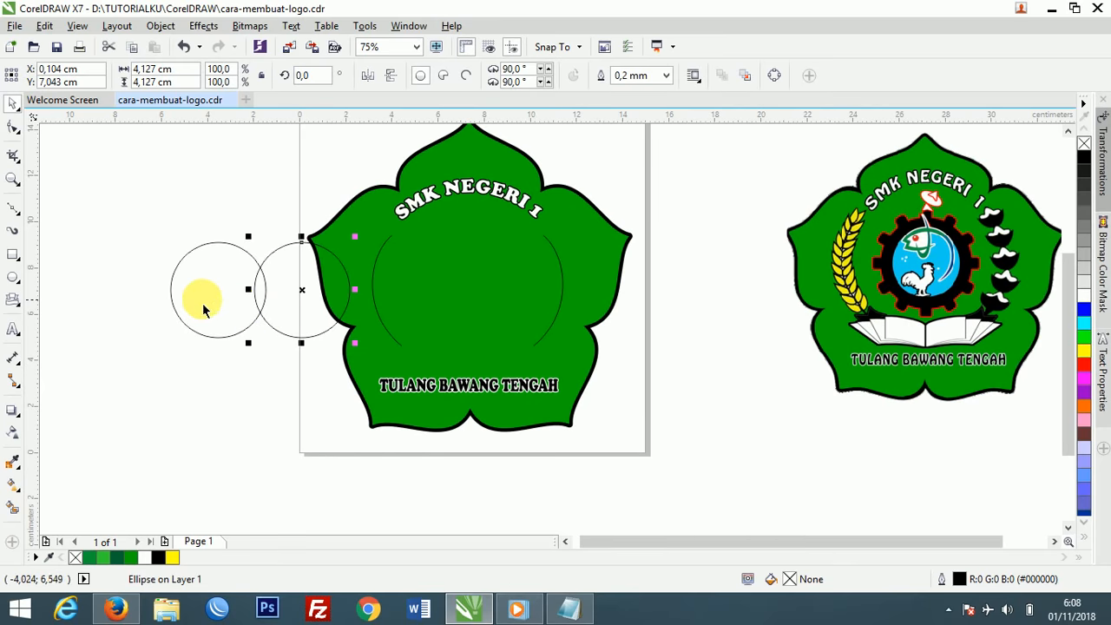
# Select both overlapping circles and move them down and left, clear of the emblem.
pyautogui.keyDown('shift'); pyautogui.click(213, 310); pyautogui.keyUp('shift')
pyautogui.moveTo(125, 194); pyautogui.dragTo(362, 358)
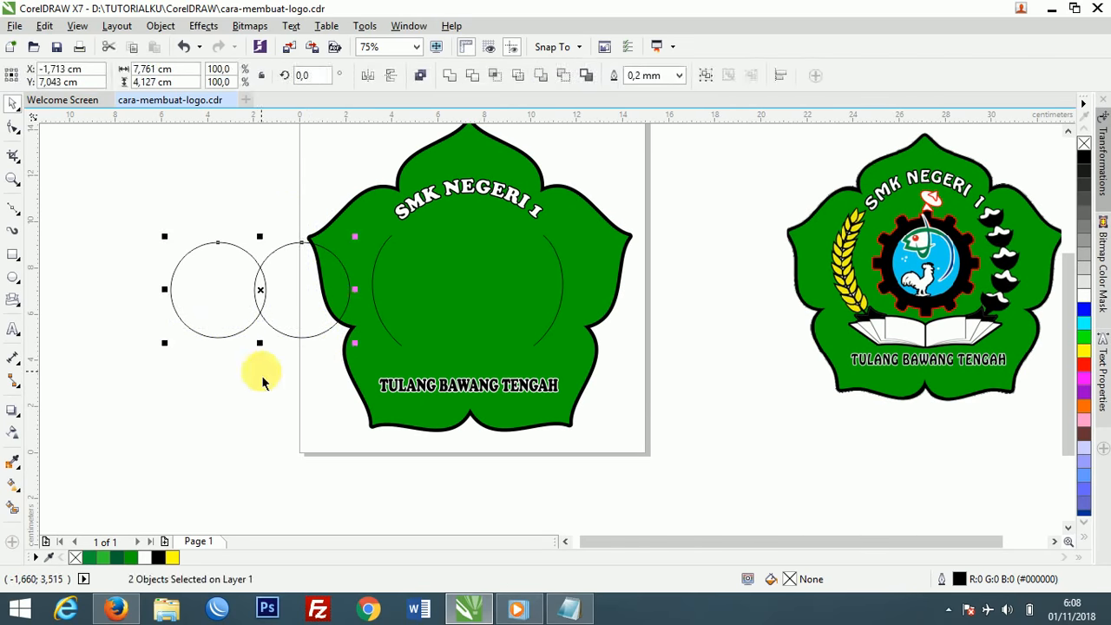
pyautogui.moveTo(299, 309); pyautogui.dragTo(266, 322)
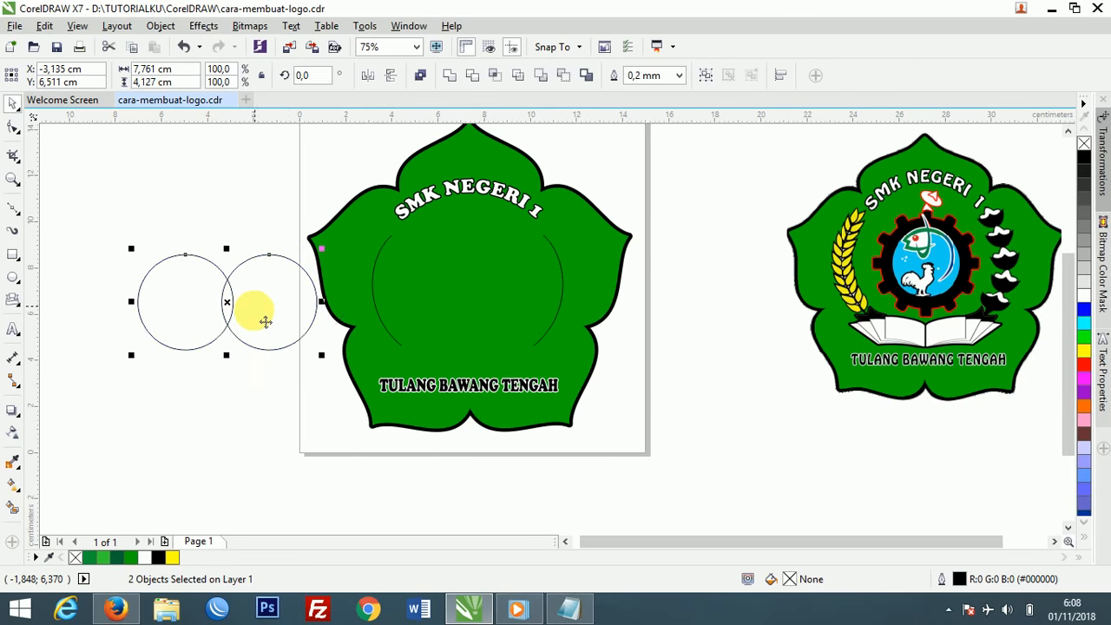
# Add the line "langkah selanjutnya buat padi dan kapas" below the heading in Notepad and return to CorelDRAW.
pyautogui.click(566, 607)
pyautogui.press('Return')
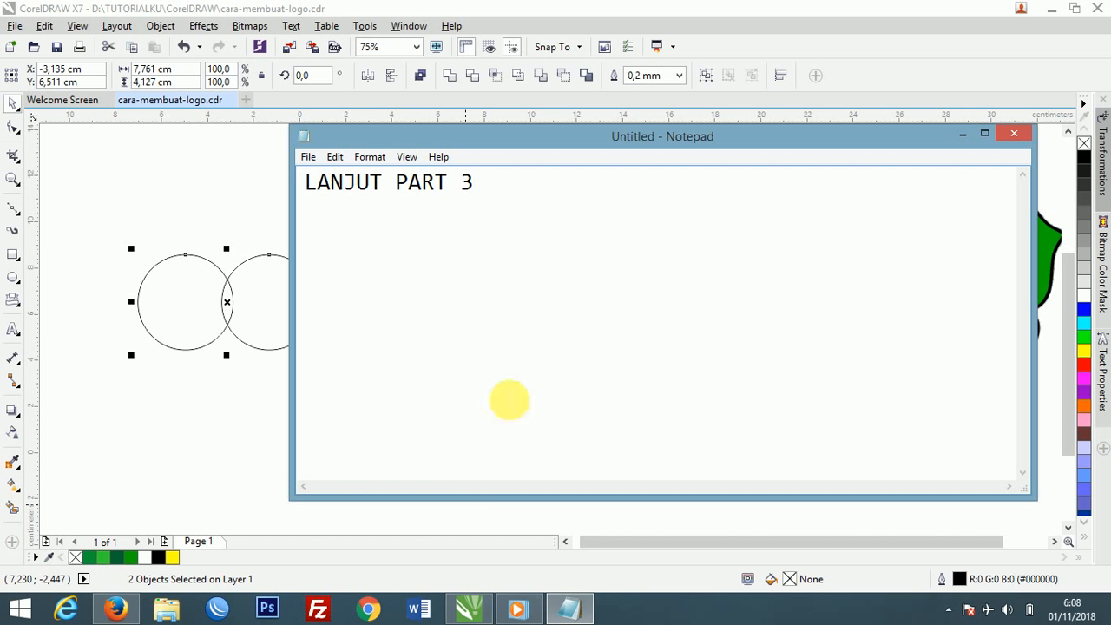
pyautogui.write('langkah selanjut')
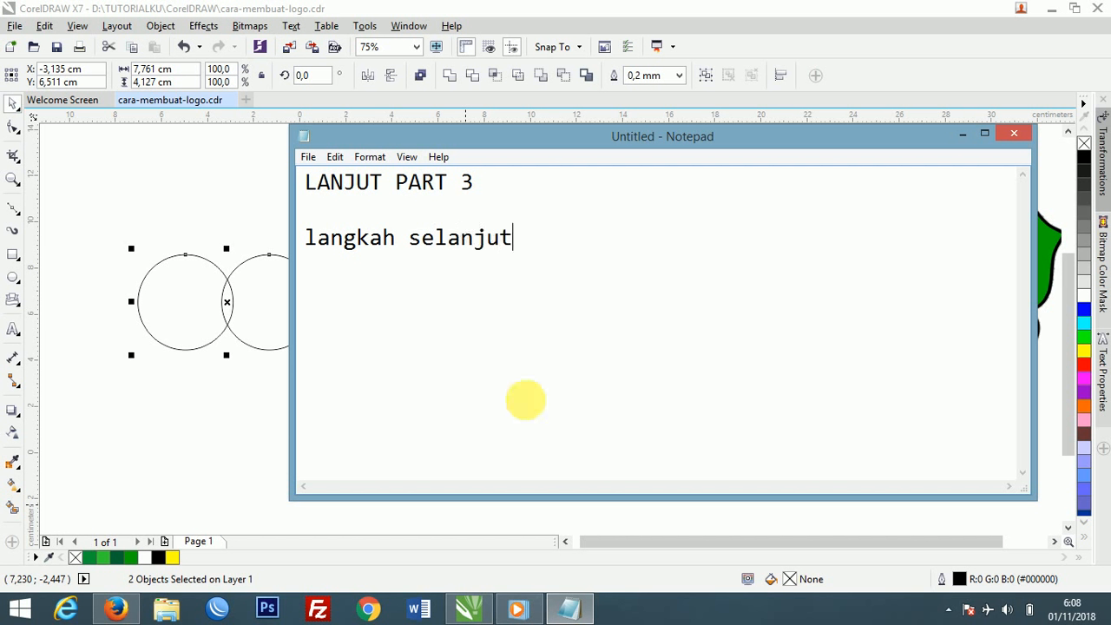
pyautogui.write('nya buat')
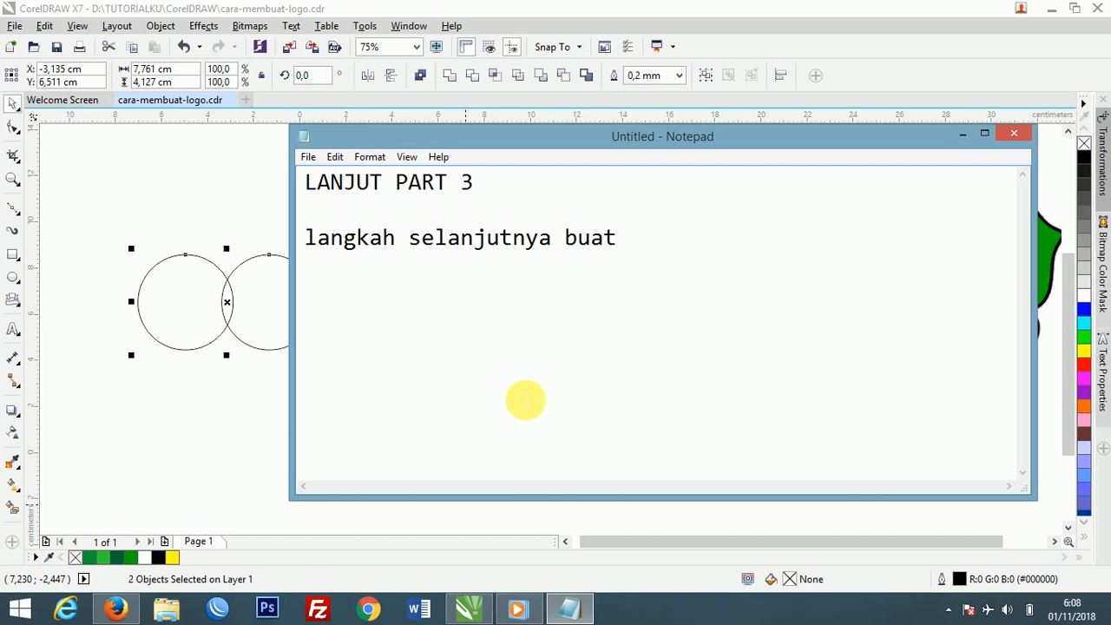
pyautogui.write(' padi dan kapas')
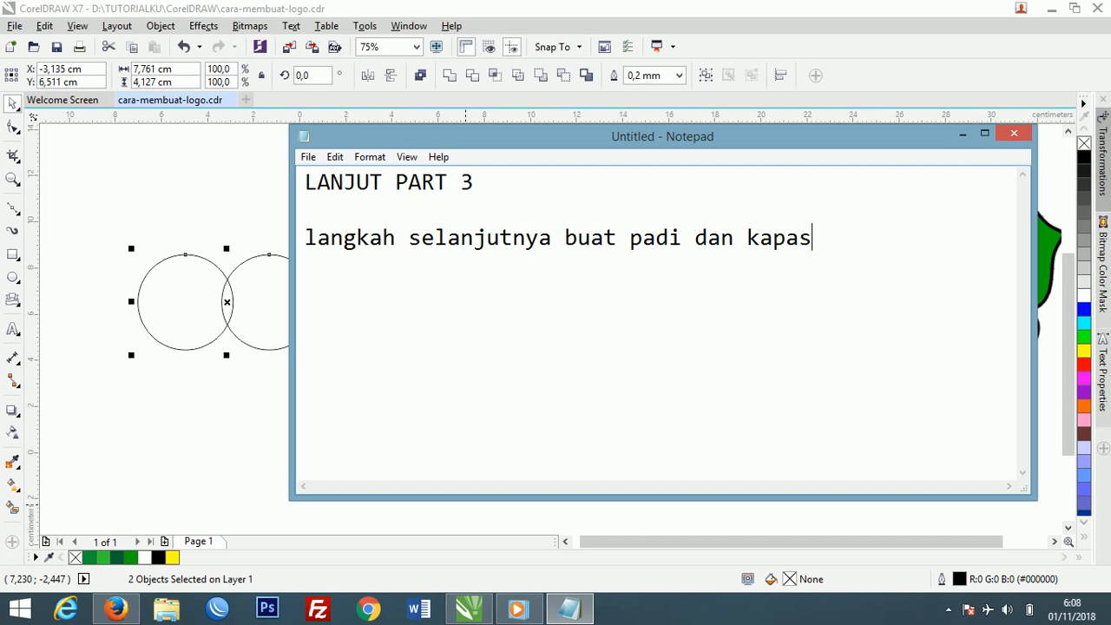
pyautogui.click(733, 52)
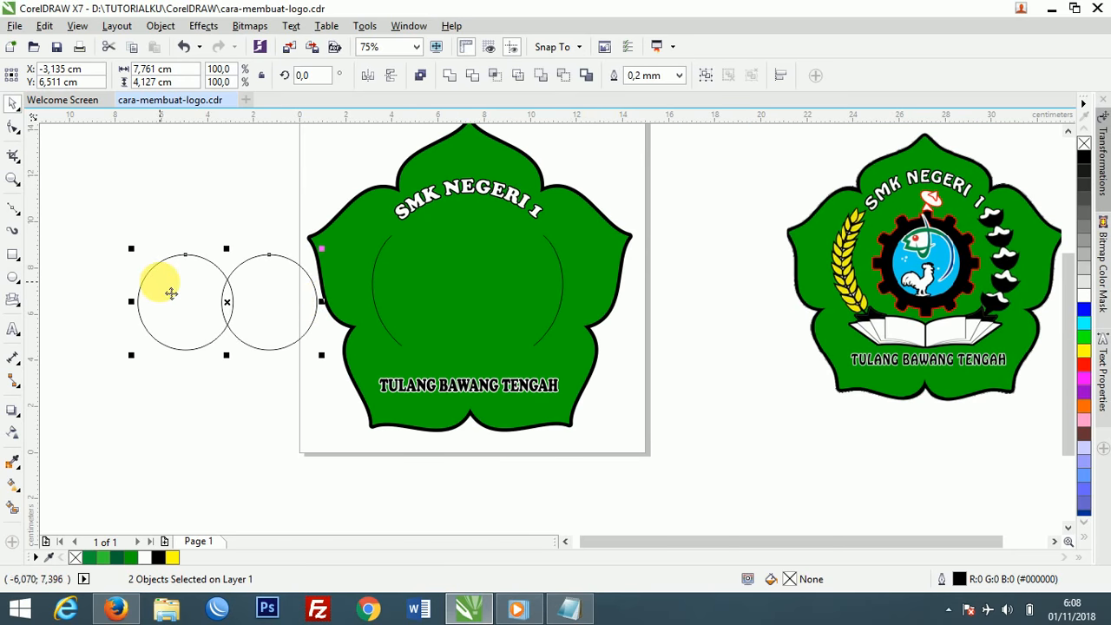
# Intersect the two circles to make a pointed grain shape, move it below them, and delete both circles.
pyautogui.click(495, 76)
pyautogui.click(230, 302)
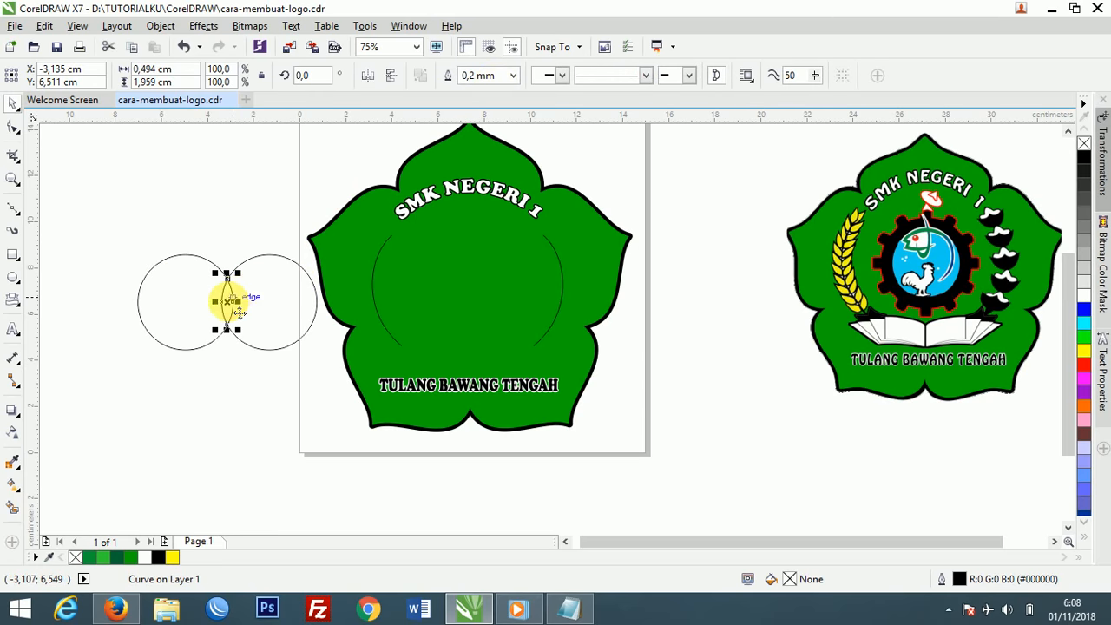
pyautogui.moveTo(239, 313); pyautogui.dragTo(269, 400)
pyautogui.click(208, 377)
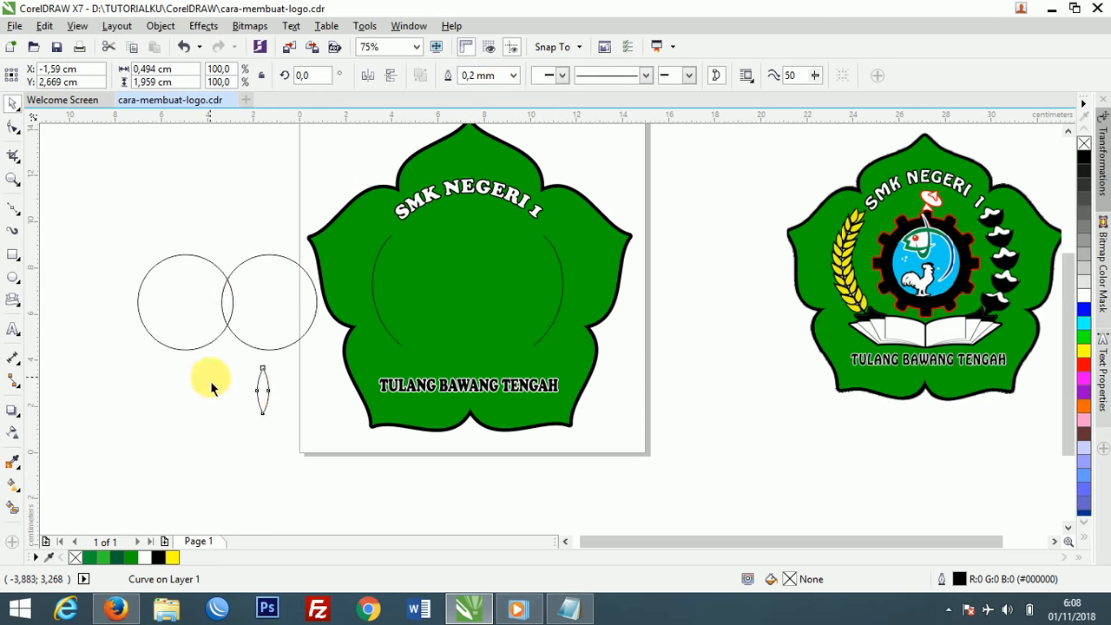
pyautogui.moveTo(124, 252); pyautogui.dragTo(329, 367)
pyautogui.press('Delete')
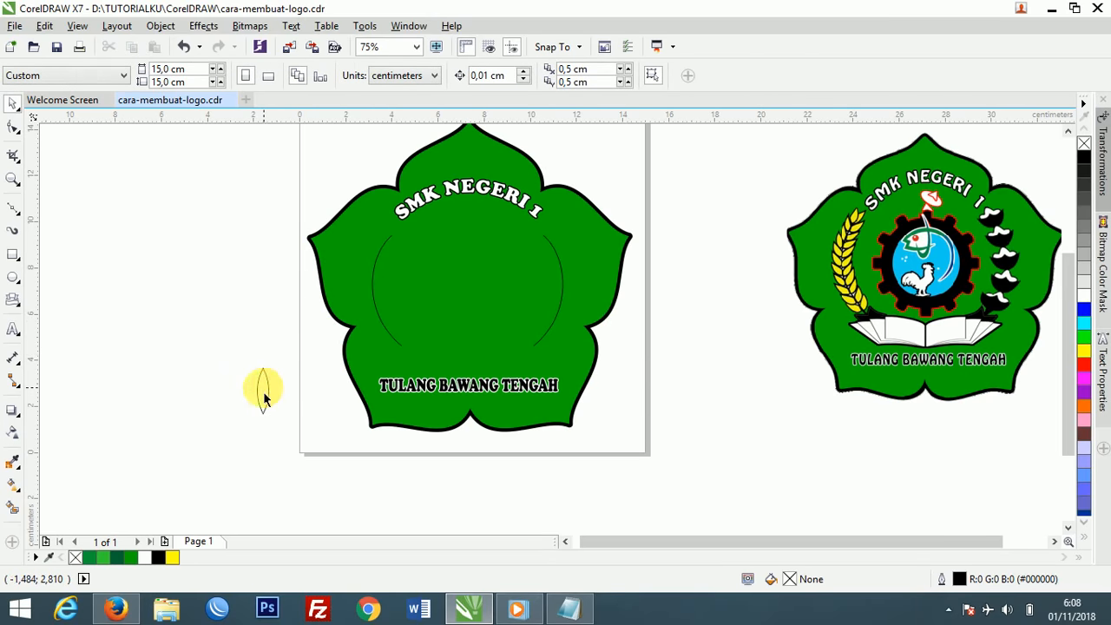
# Fill the grain shape with yellow and move it up beside the emblem.
pyautogui.click(262, 391)
pyautogui.moveTo(272, 392); pyautogui.dragTo(264, 345)
pyautogui.click(1083, 349)
pyautogui.click(230, 390)
pyautogui.moveTo(255, 345); pyautogui.dragTo(254, 300)
# Scale the yellow grain shape down proportionally to about 53%, roughly 0.26 by 1.04 cm.
pyautogui.scroll(2, 260, 308)
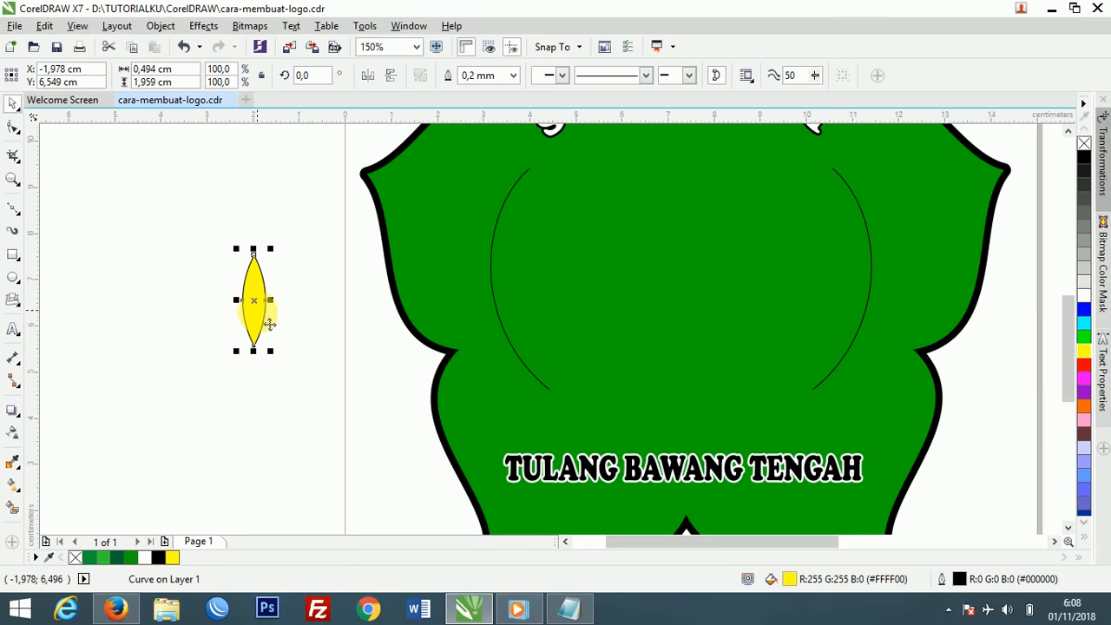
pyautogui.moveTo(271, 351); pyautogui.dragTo(286, 300)
pyautogui.scroll(1, 290, 301)
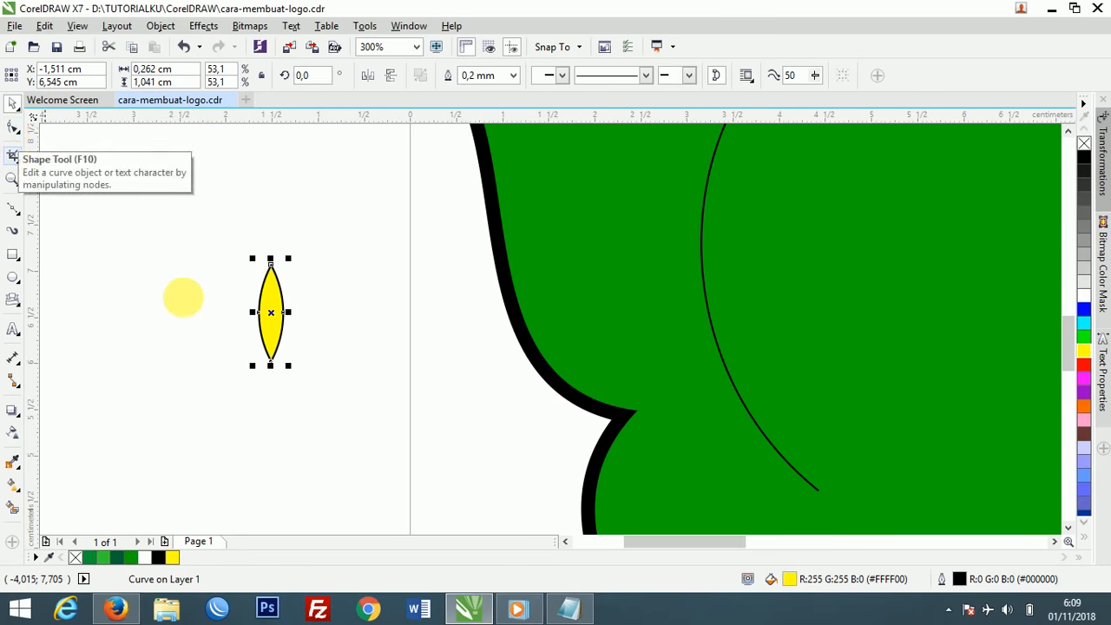
# Rotate the yellow grain shape counterclockwise by about 31 degrees.
pyautogui.click(17, 128)
pyautogui.click(271, 363)
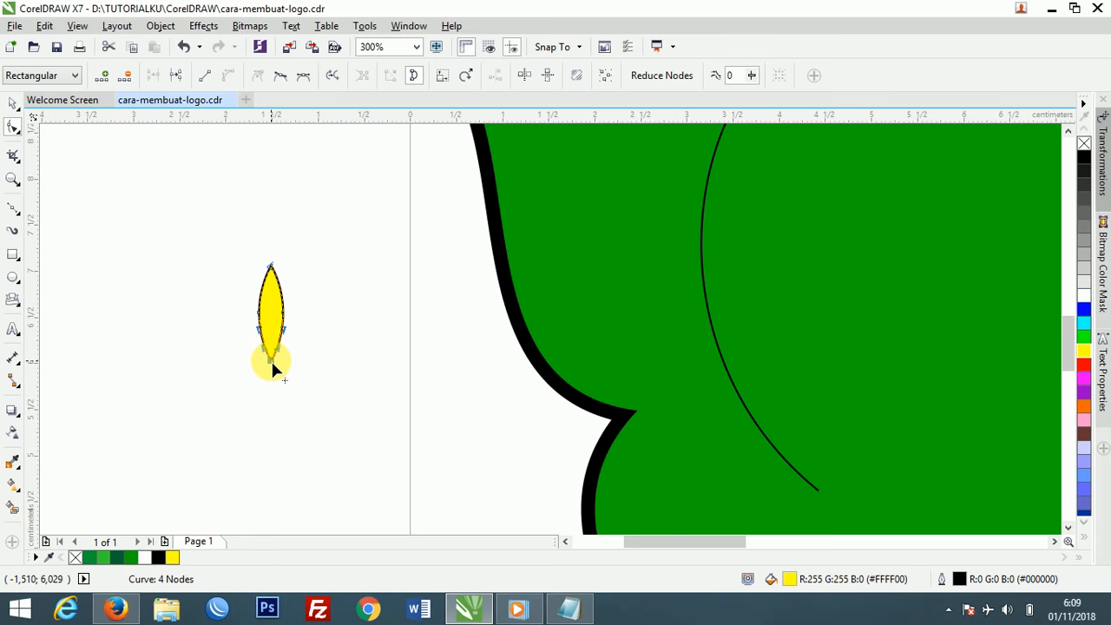
pyautogui.click(13, 104)
pyautogui.click(274, 314)
pyautogui.moveTo(253, 258); pyautogui.dragTo(208, 280)
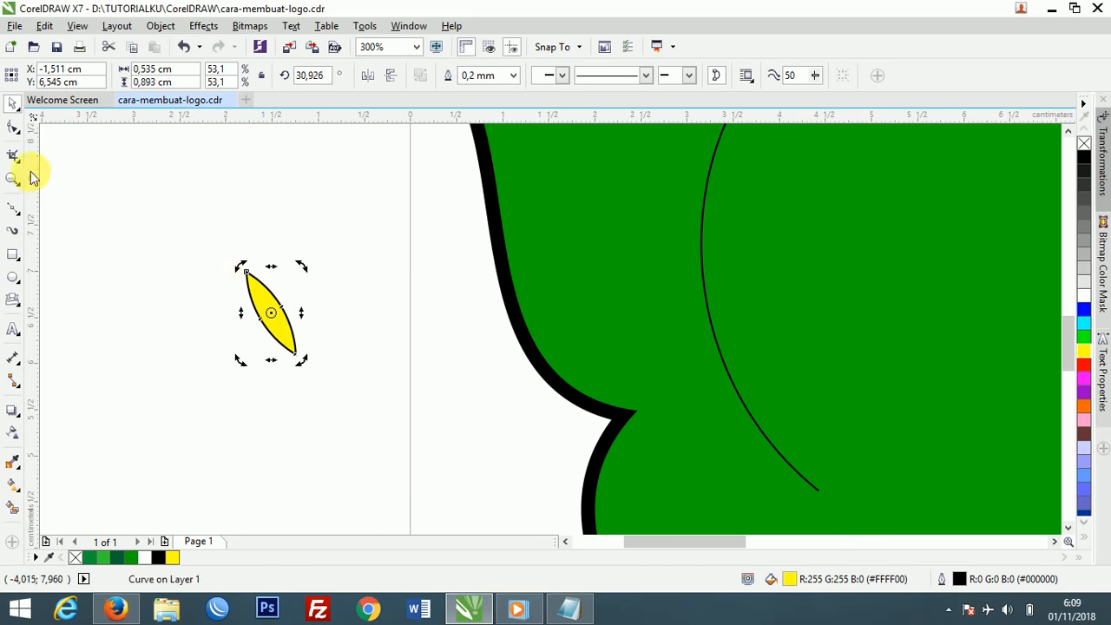
# Reshape the tilted grain's nodes so its right edge bulges outward, making the grain about 0.56 cm wide.
pyautogui.click(13, 128)
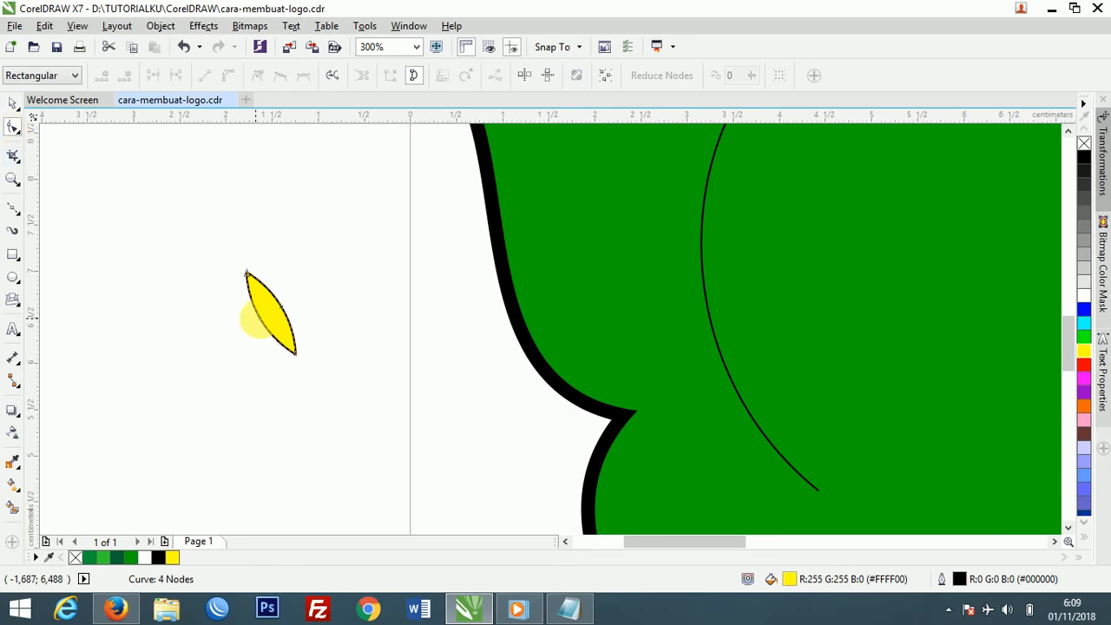
pyautogui.click(280, 310)
pyautogui.scroll(1, 289, 323)
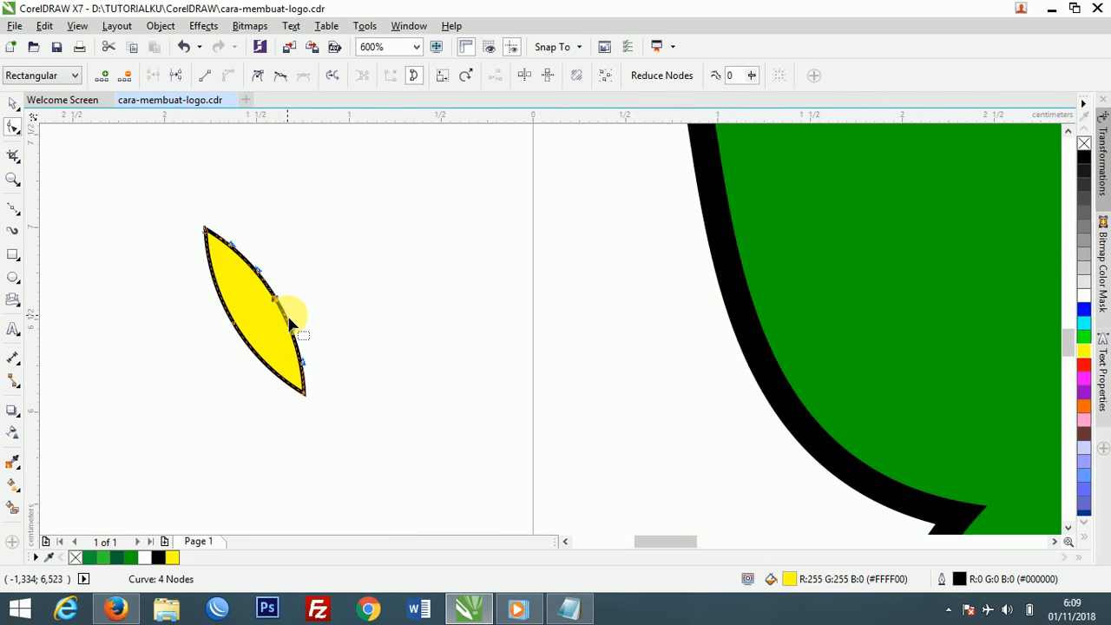
pyautogui.moveTo(280, 300); pyautogui.dragTo(294, 293)
pyautogui.moveTo(304, 365); pyautogui.dragTo(312, 358)
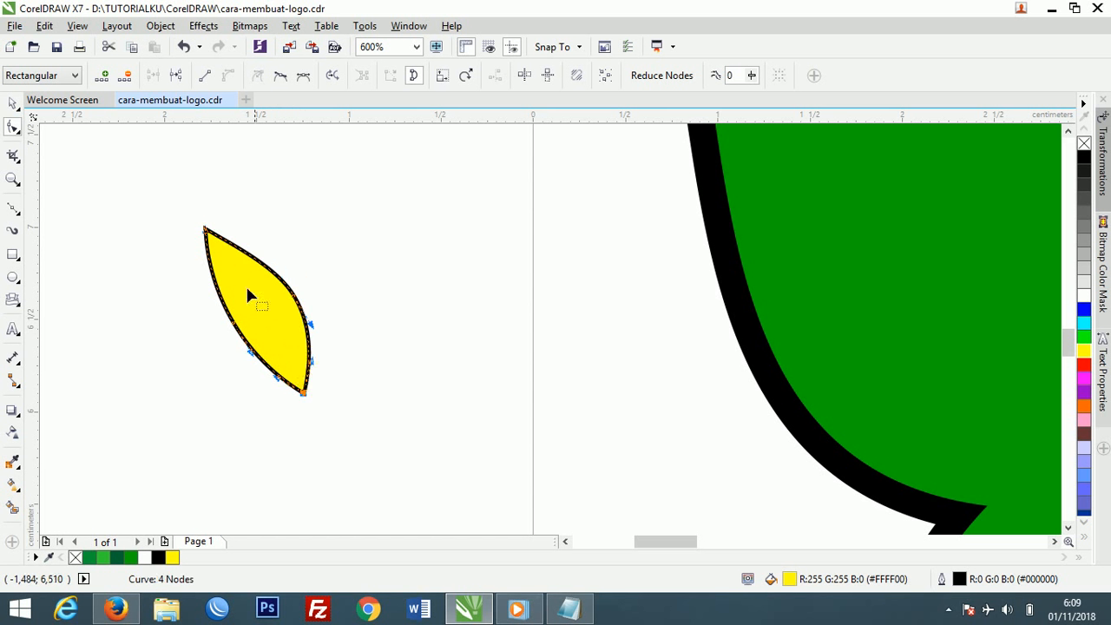
pyautogui.scroll(-4, 247, 291)
pyautogui.click(12, 103)
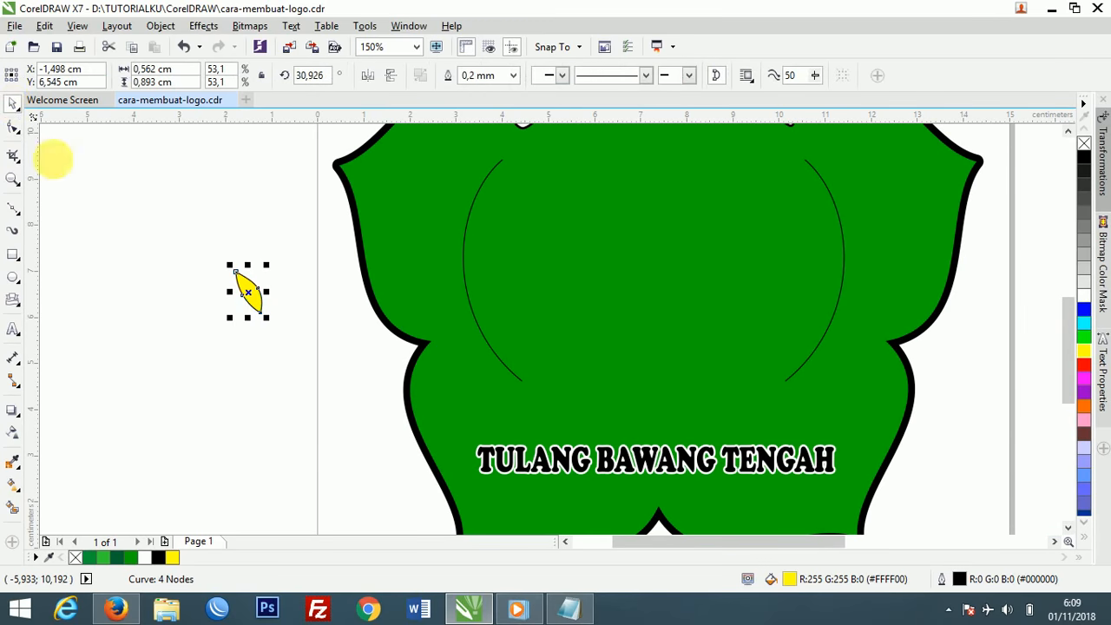
# Make a horizontally mirrored copy of the grain against its right side to form a V-shaped pair.
pyautogui.click(272, 355)
pyautogui.scroll(-4, 272, 355)
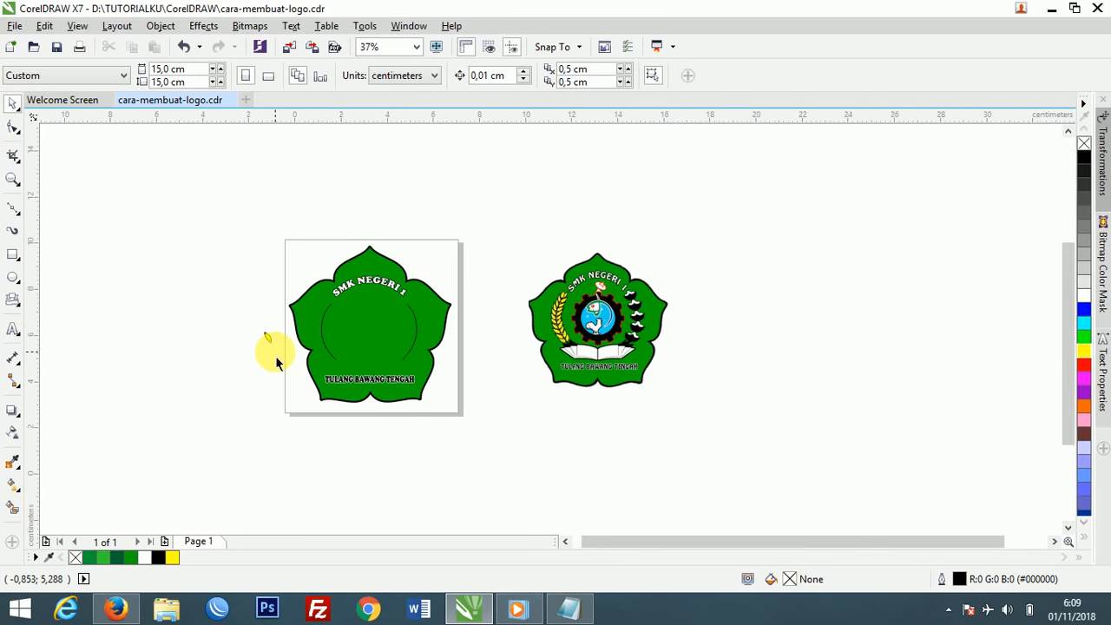
pyautogui.scroll(4, 276, 363)
pyautogui.scroll(-2, 276, 363)
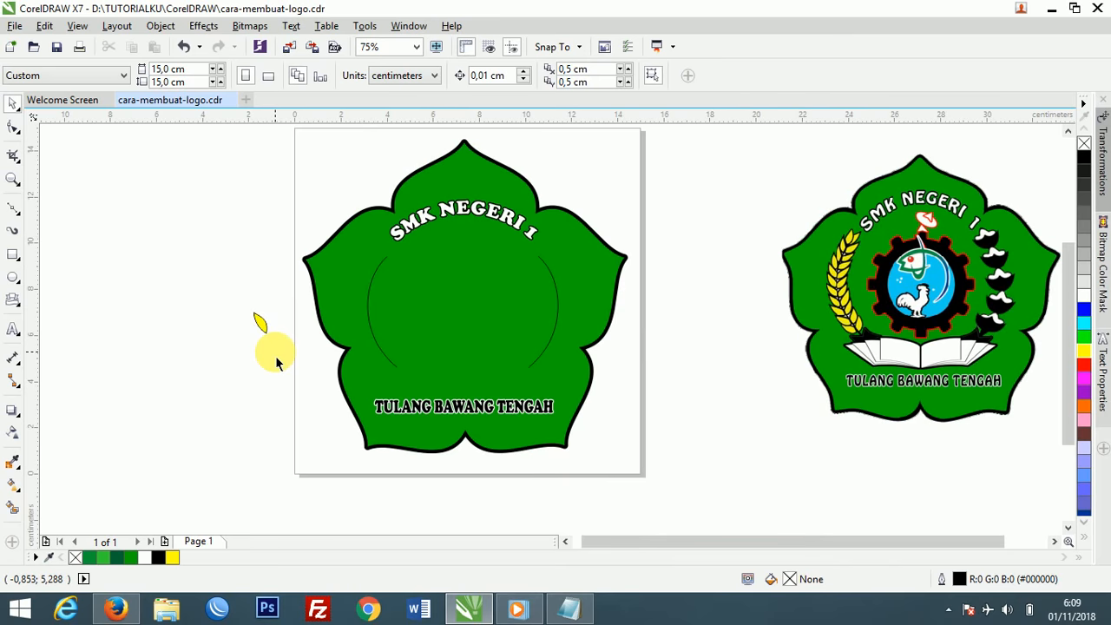
pyautogui.click(258, 323)
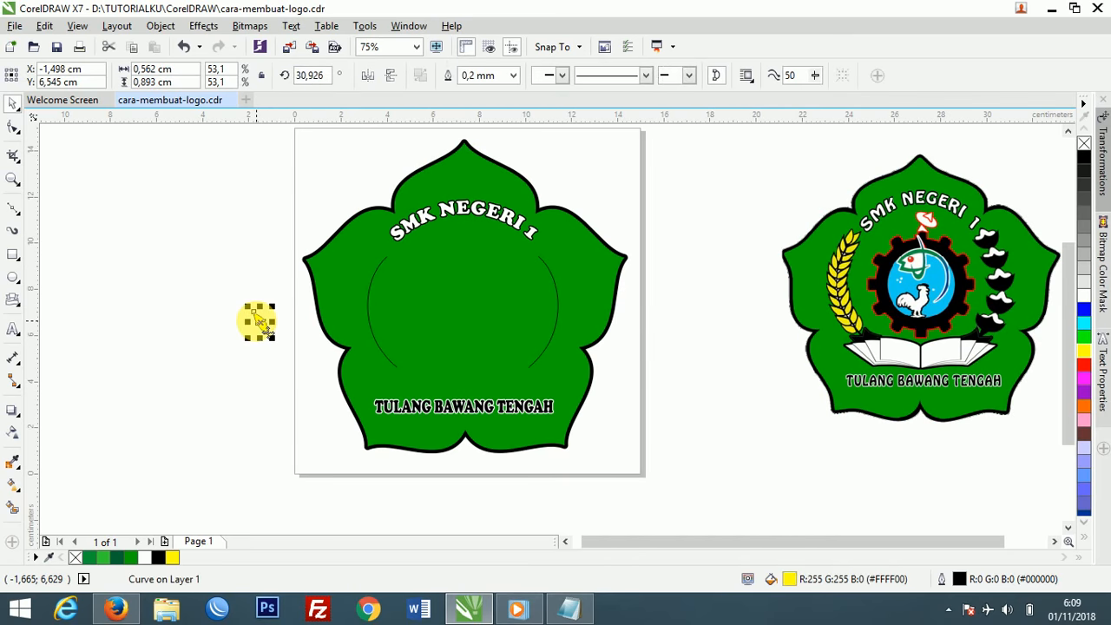
pyautogui.scroll(2, 260, 328)
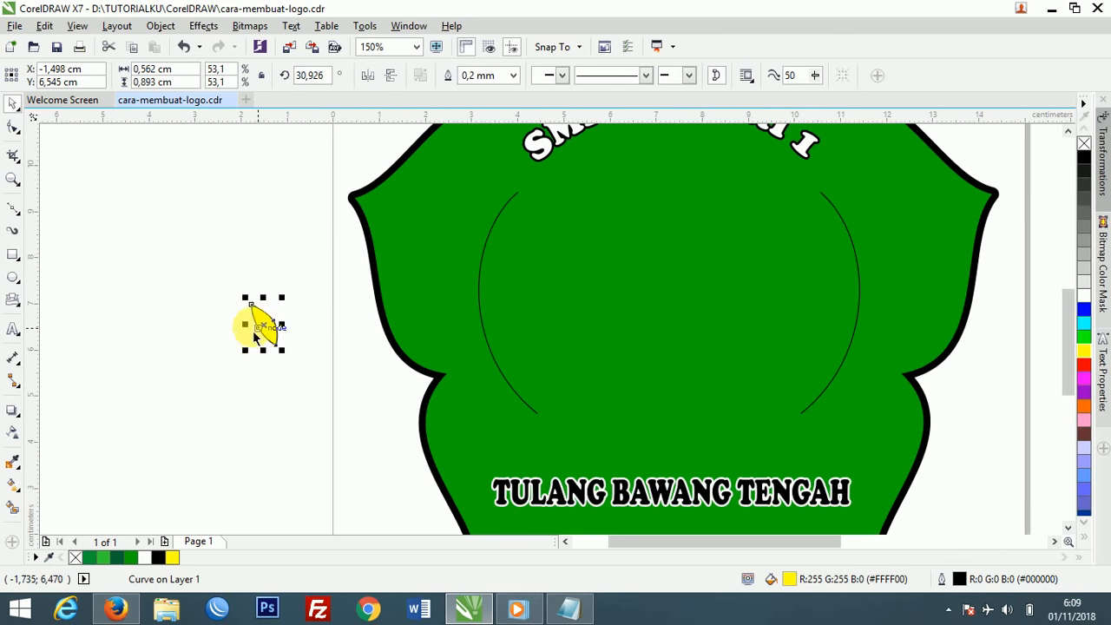
pyautogui.moveTo(246, 324); pyautogui.dragTo(295, 334)
pyautogui.rightClick(295, 332)
pyautogui.click(276, 379)
pyautogui.scroll(2, 269, 369)
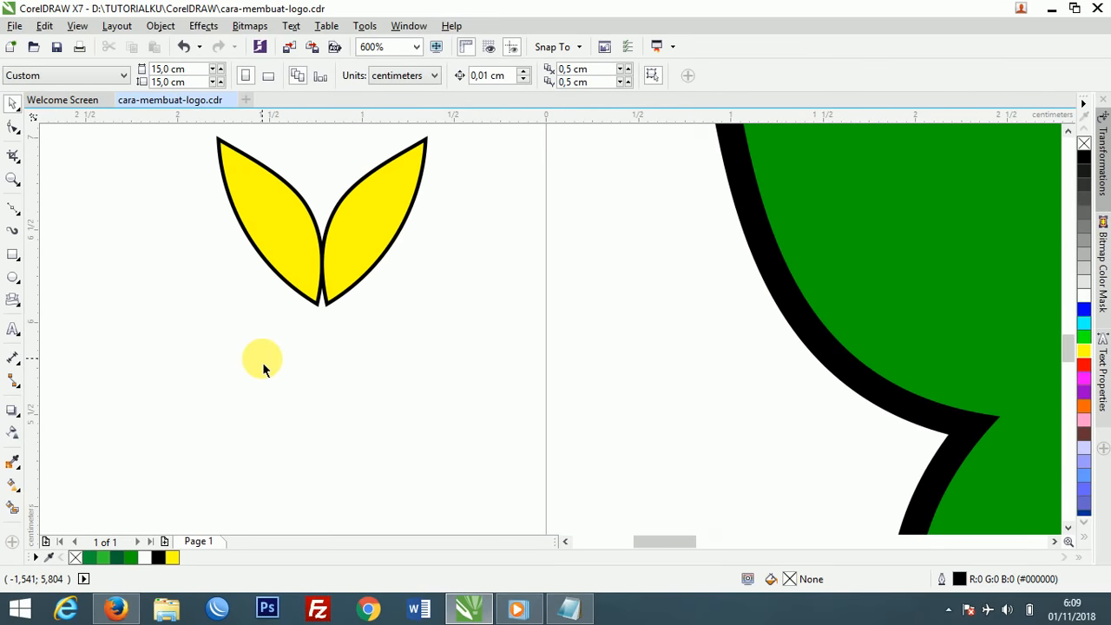
pyautogui.scroll(-2, 264, 369)
pyautogui.scroll(-2, 264, 369)
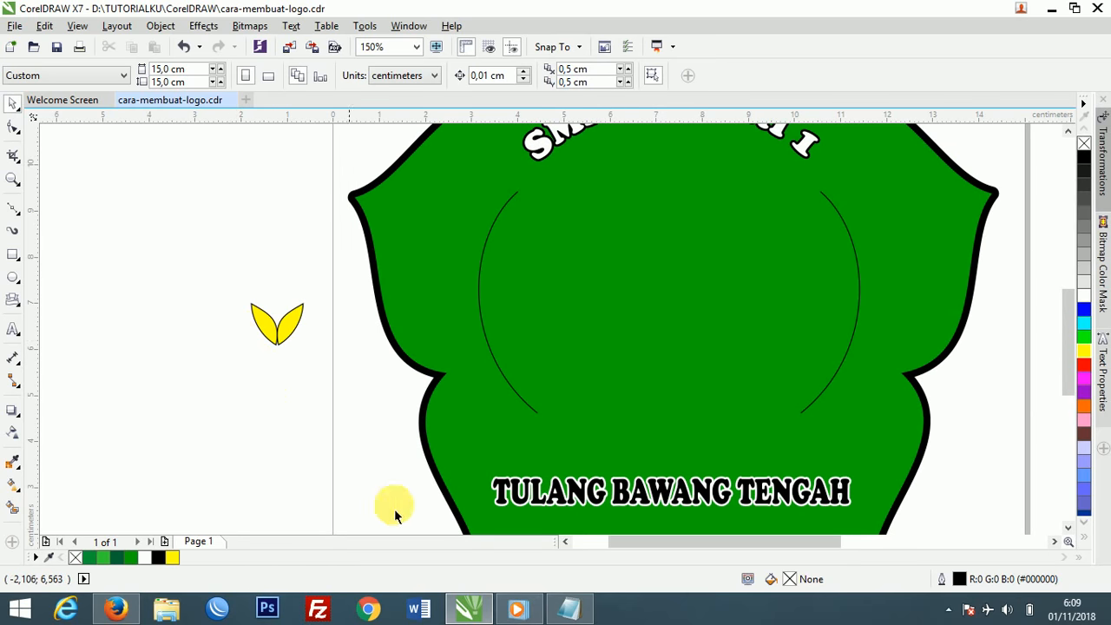
# Switch to Notepad and add the note "seleksi kedua objek, kemudian group dan gandakan keatas" below the existing text.
pyautogui.click(566, 611)
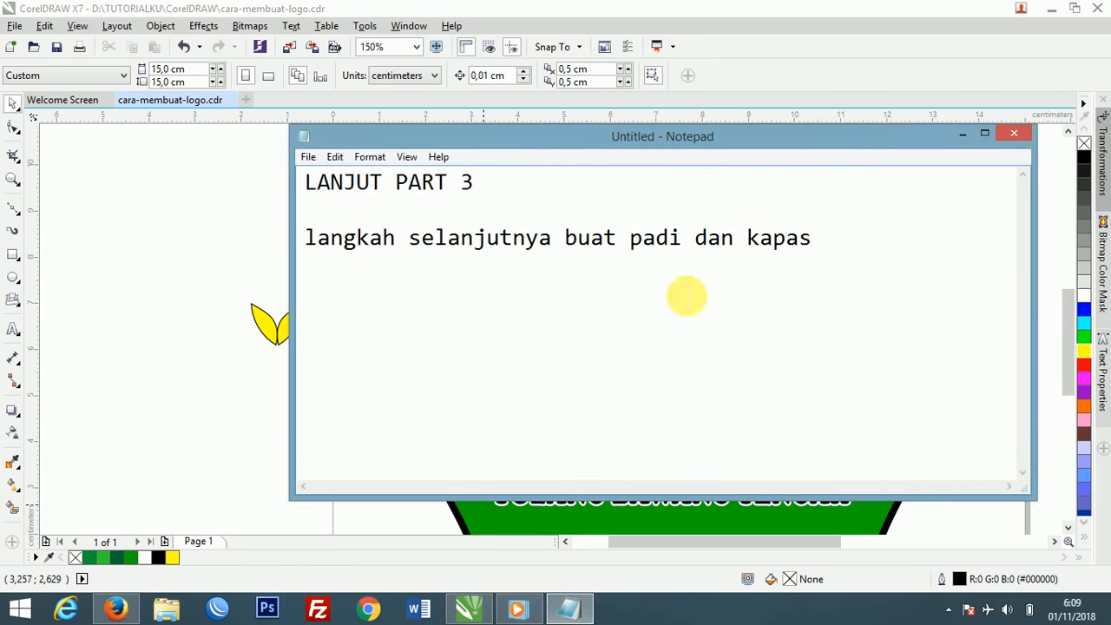
pyautogui.press('Return')
pyautogui.press('Return')
pyautogui.write('se')
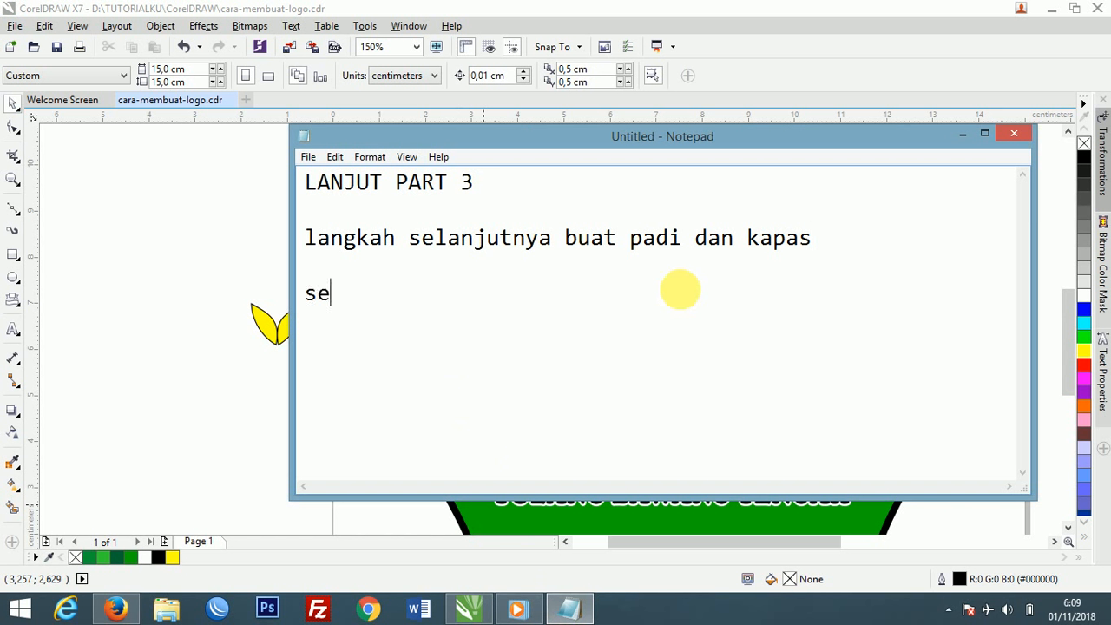
pyautogui.write('leksi ke')
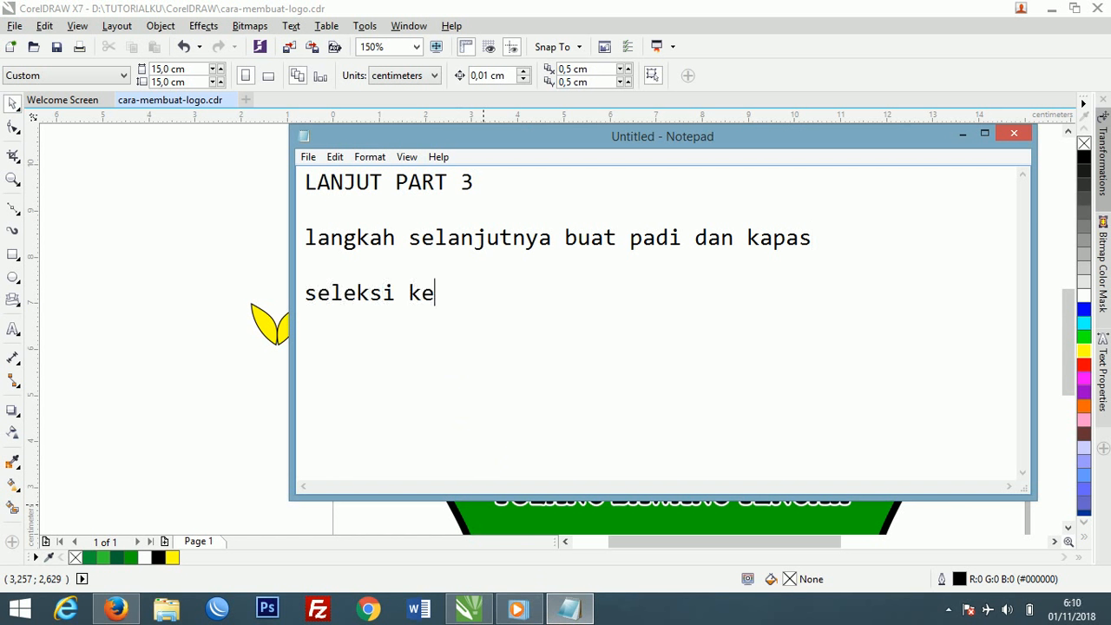
pyautogui.write('gu')
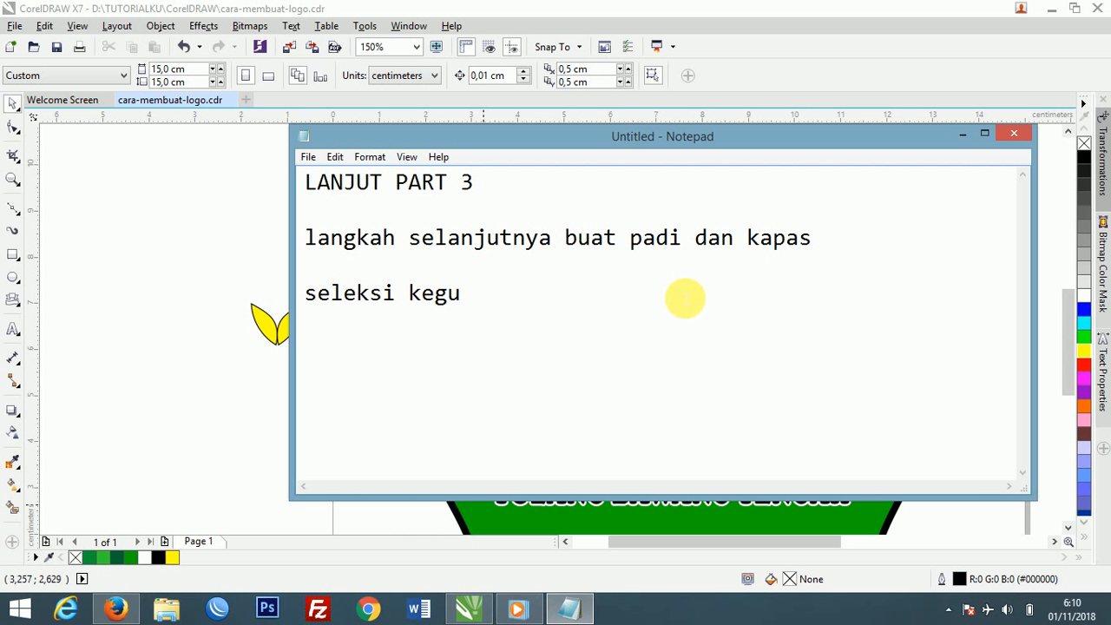
pyautogui.press('BackSpace')
pyautogui.press('BackSpace')
pyautogui.write('dua objek')
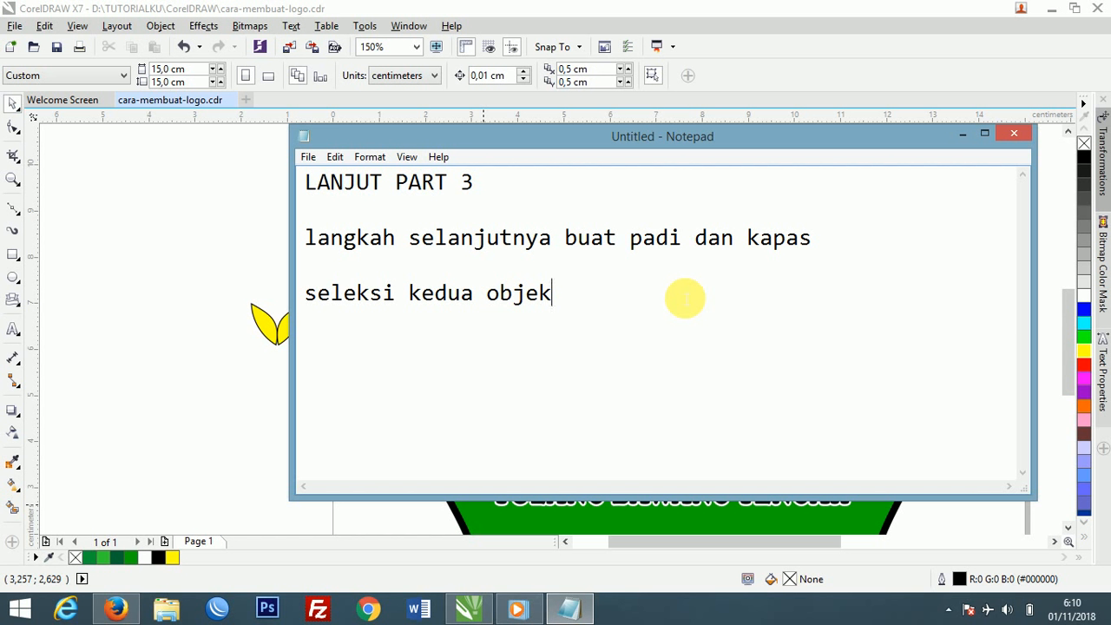
pyautogui.write(', kem')
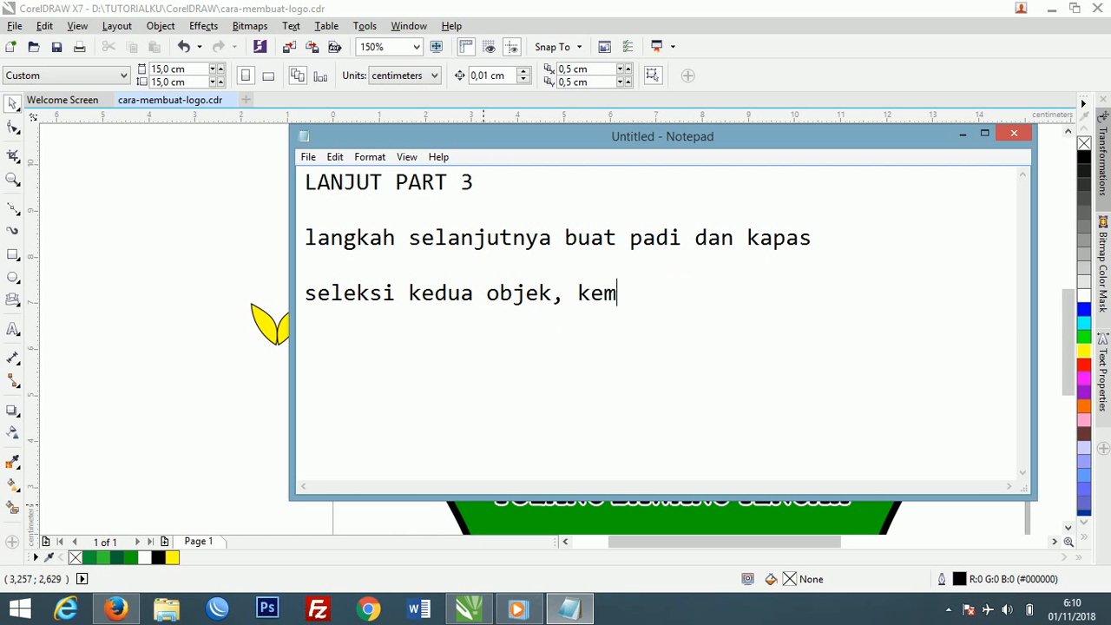
pyautogui.write('udian group dan')
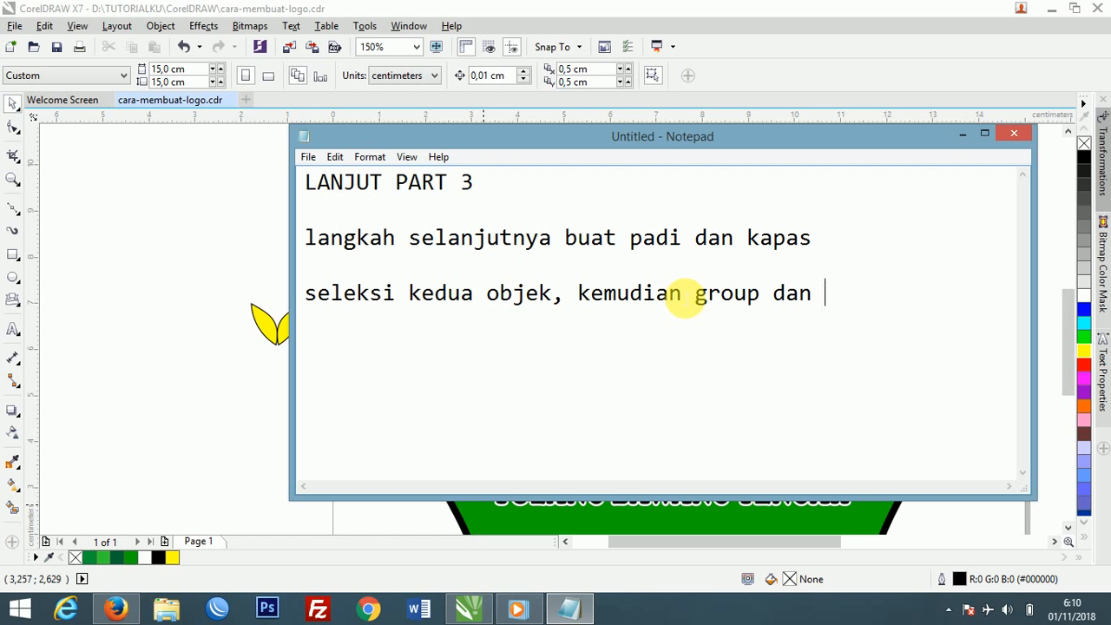
pyautogui.write(' gandakan')
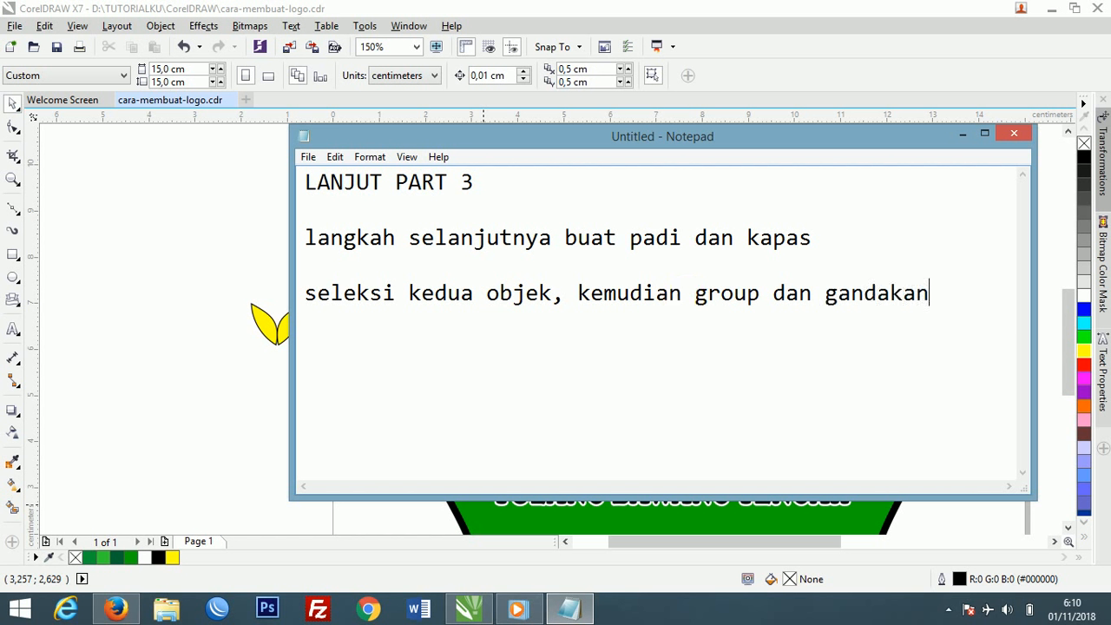
pyautogui.press('Return')
pyautogui.write('keatas')
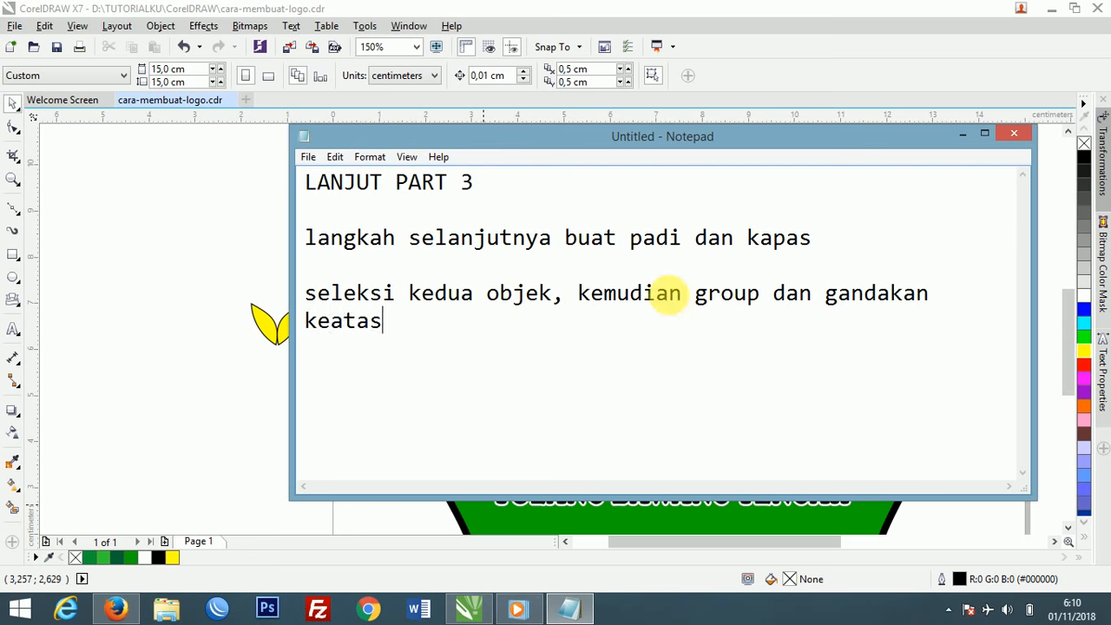
# Return to CorelDRAW and group the two yellow grains.
pyautogui.click(266, 344)
pyautogui.moveTo(224, 280); pyautogui.dragTo(317, 378)
pyautogui.rightClick(291, 334)
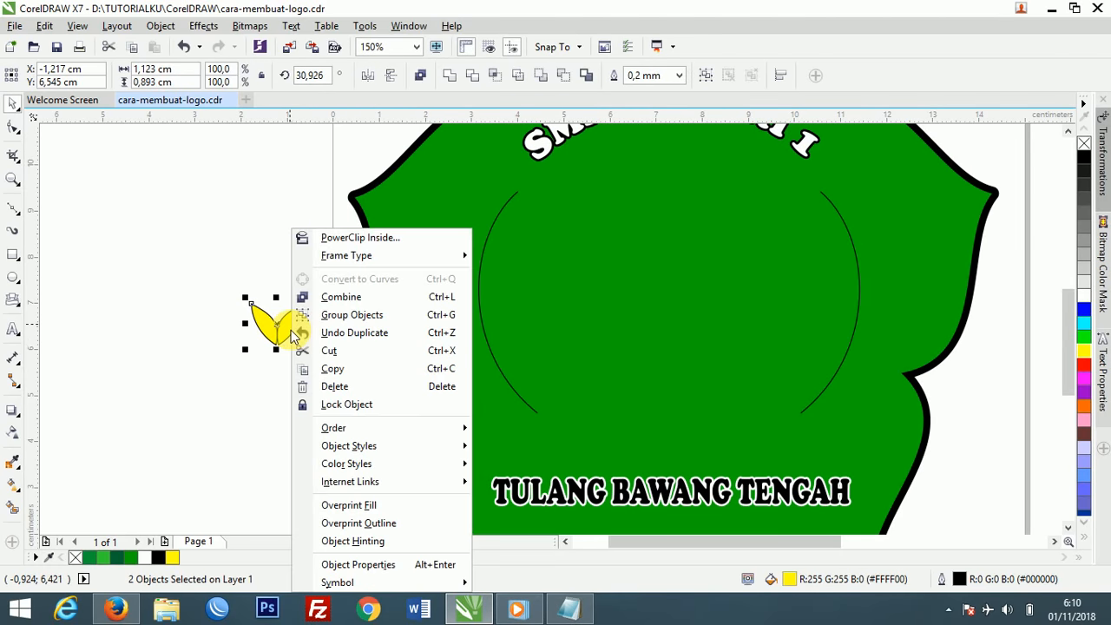
pyautogui.click(328, 314)
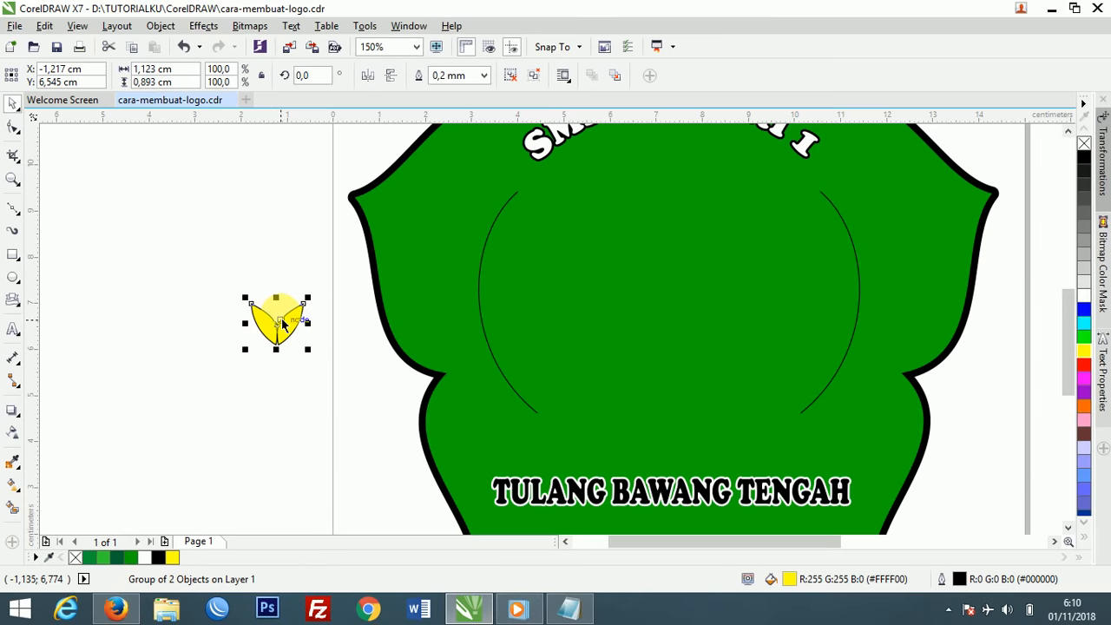
# Duplicate the grain pair straight above the original and scale the copy proportionally to about 70.7%, roughly 0.79 by 0.63 cm.
pyautogui.scroll(-2, 280, 314)
pyautogui.click(276, 319)
pyautogui.scroll(2, 288, 318)
pyautogui.click(288, 319)
pyautogui.moveTo(290, 282); pyautogui.dragTo(322, 168)
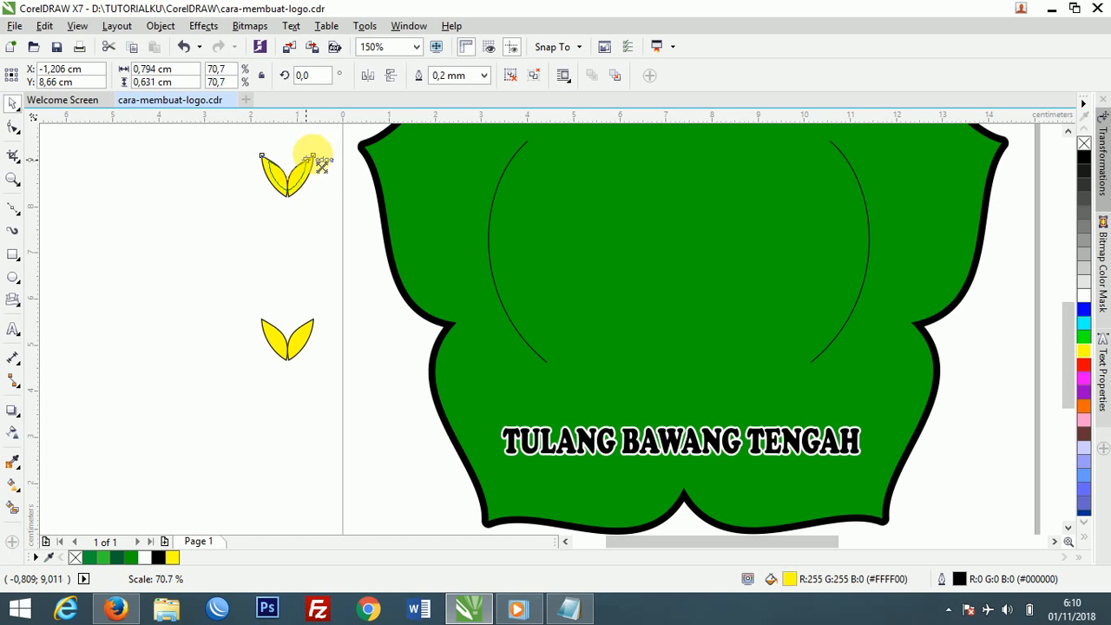
pyautogui.moveTo(308, 159); pyautogui.dragTo(305, 161)
pyautogui.click(258, 223)
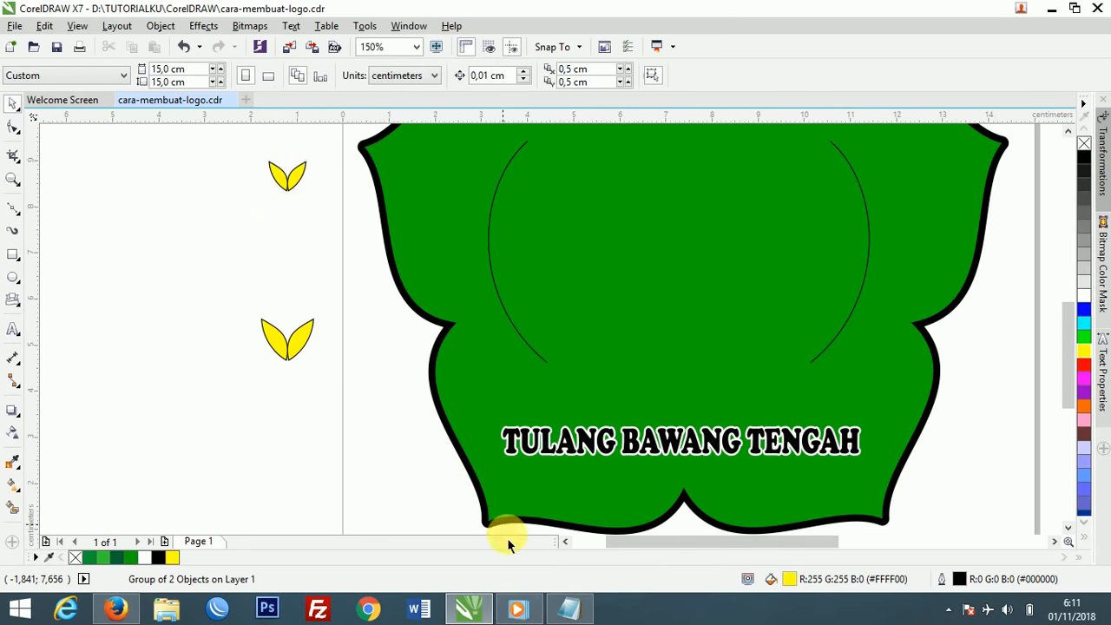
# Add the line "objek hasil duplikat dikecilkan" to the Notepad notes and return to CorelDRAW.
pyautogui.click(566, 609)
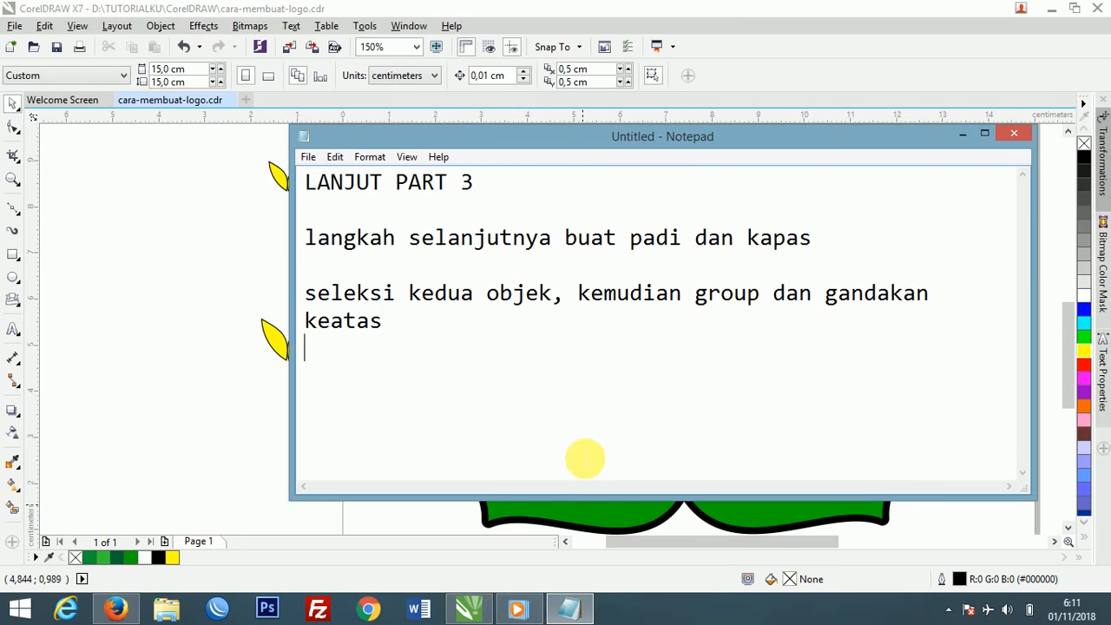
pyautogui.write('ob')
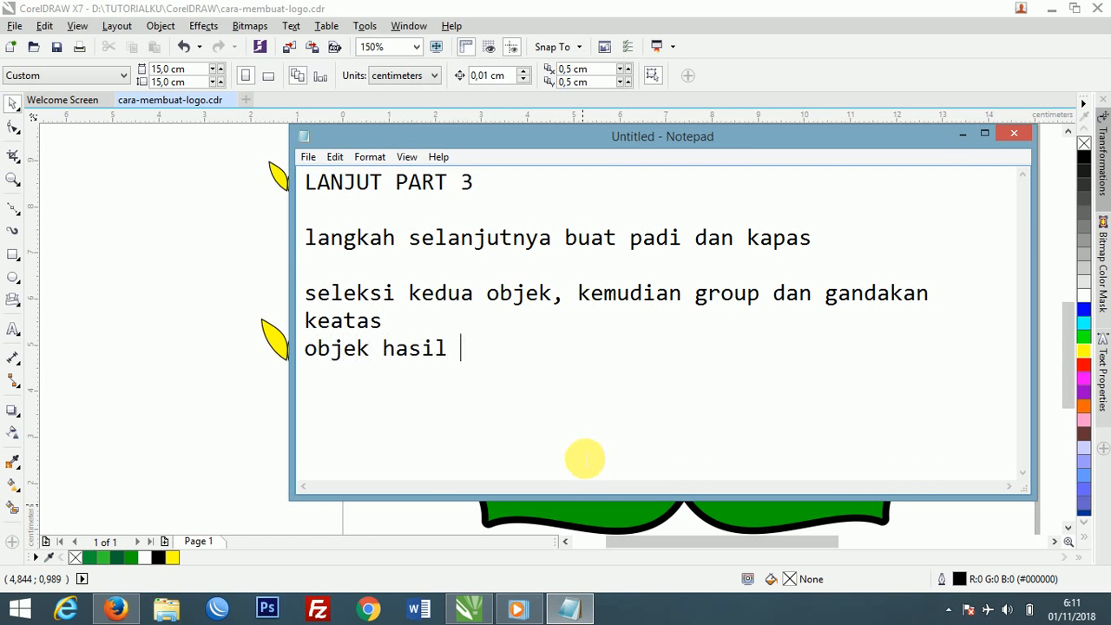
pyautogui.write('jek hasil duplikat ')
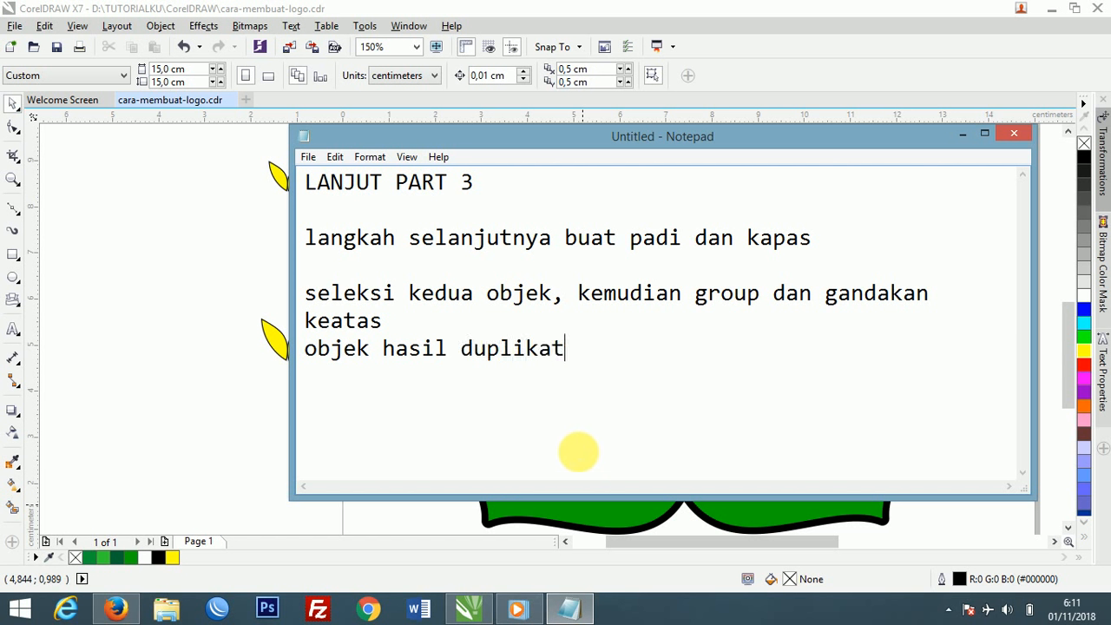
pyautogui.write('dikecil')
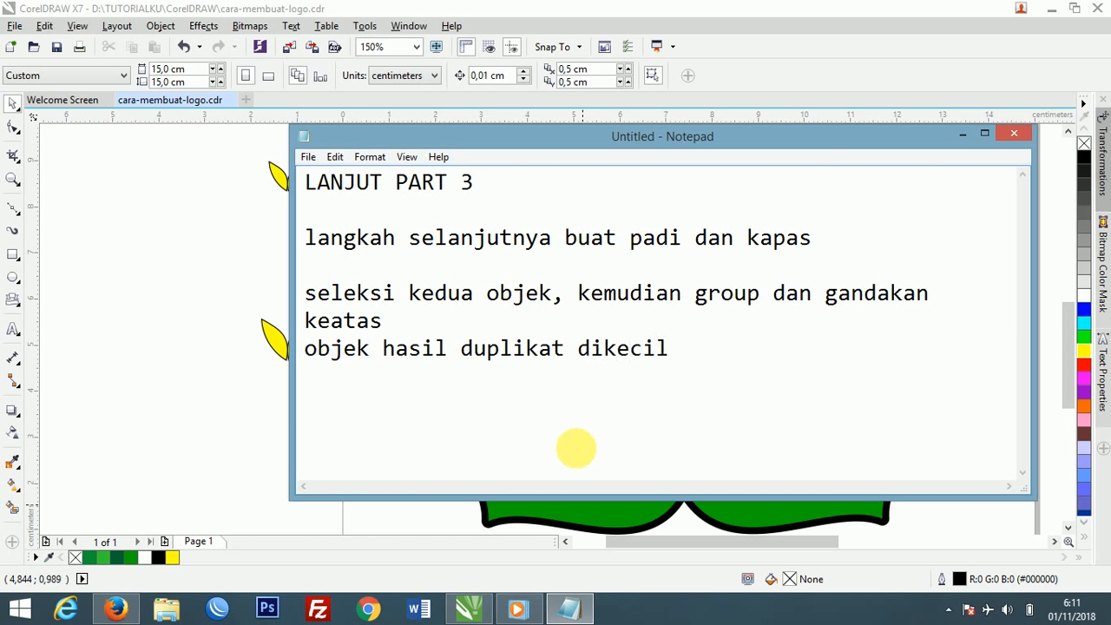
pyautogui.write('kan')
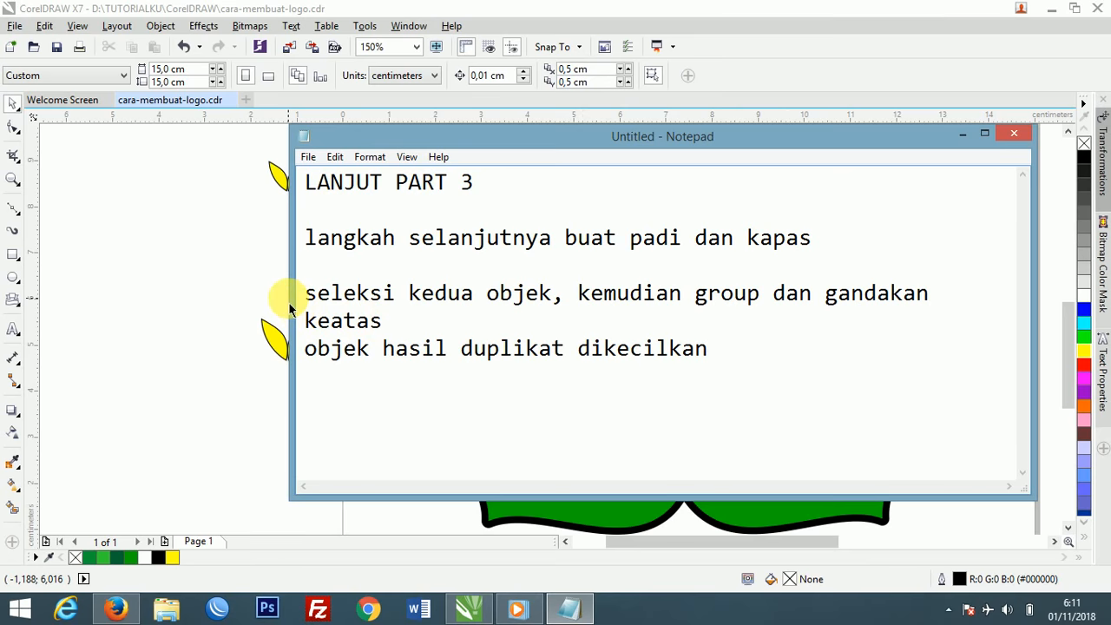
pyautogui.click(269, 222)
# Examine the large and small yellow grain pairs beside the emblem, ending with the small upper pair selected.
pyautogui.click(282, 179)
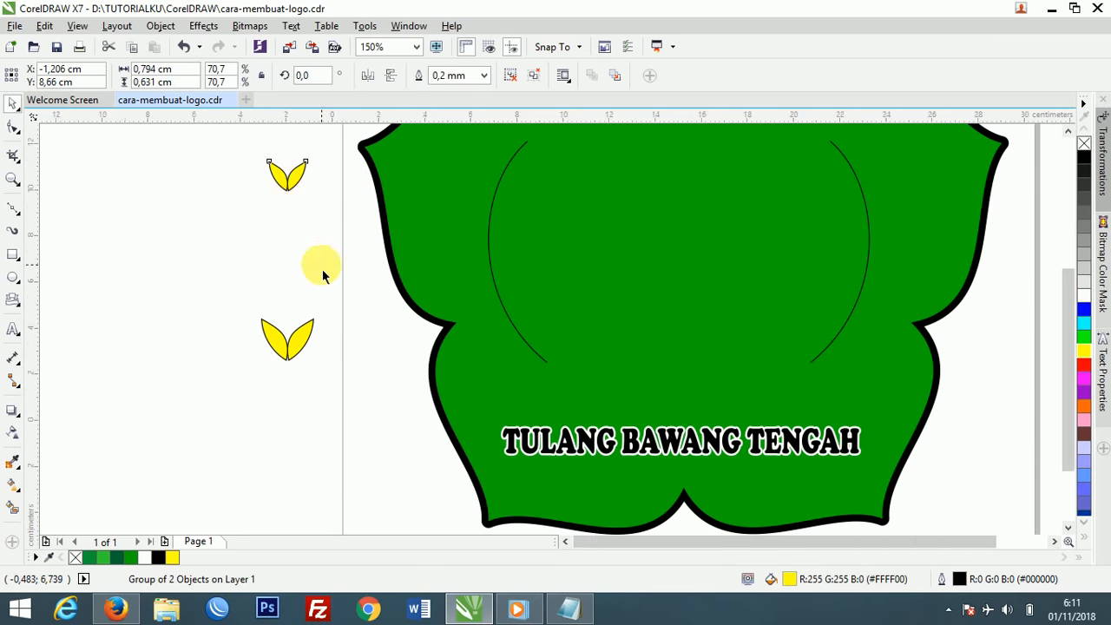
pyautogui.scroll(-1, 322, 269)
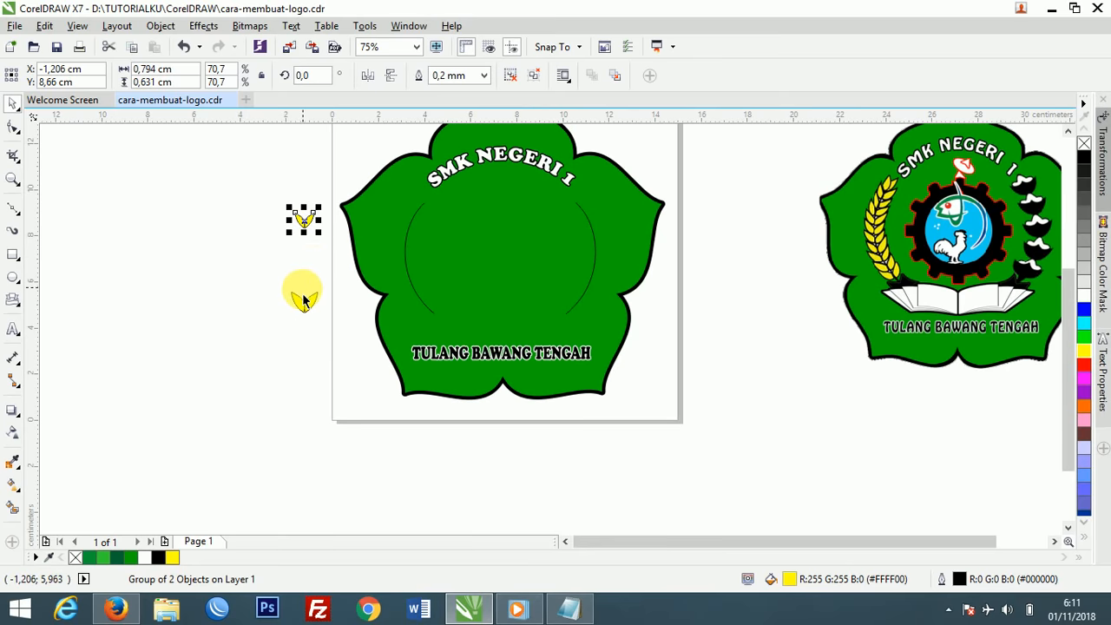
pyautogui.scroll(1, 302, 287)
pyautogui.click(318, 318)
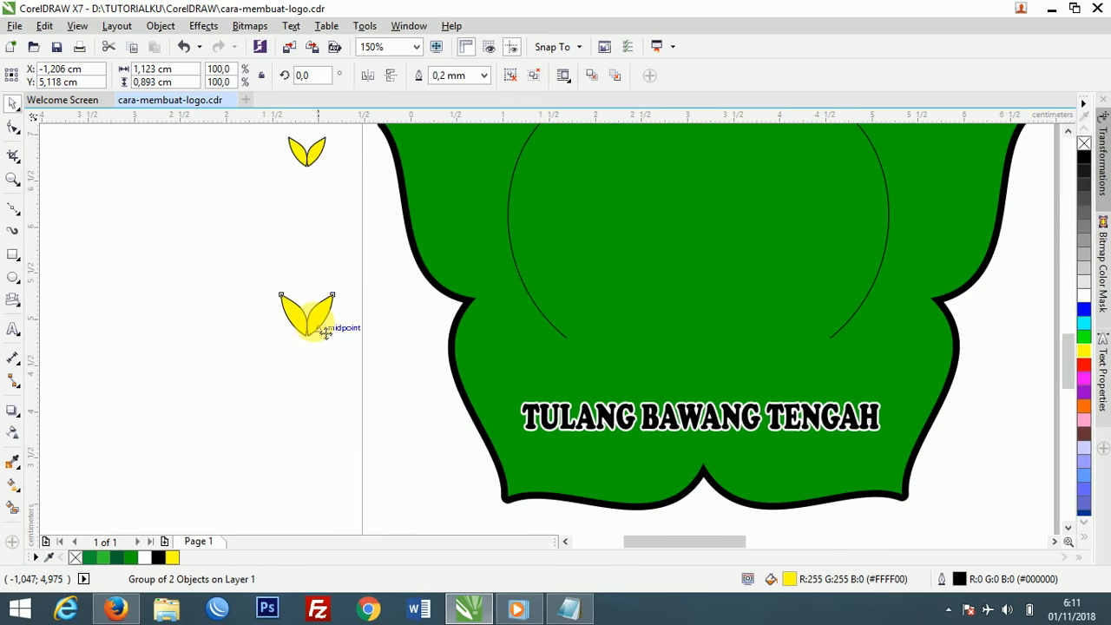
pyautogui.scroll(1, 321, 321)
pyautogui.scroll(-1, 356, 292)
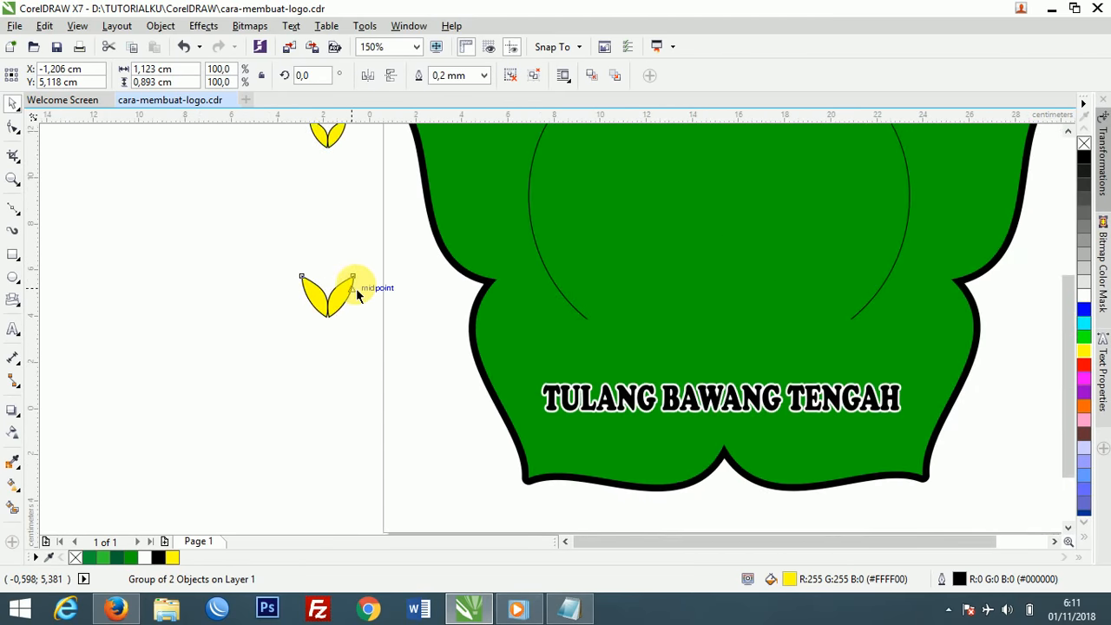
pyautogui.scroll(-1, 355, 288)
pyautogui.click(343, 209)
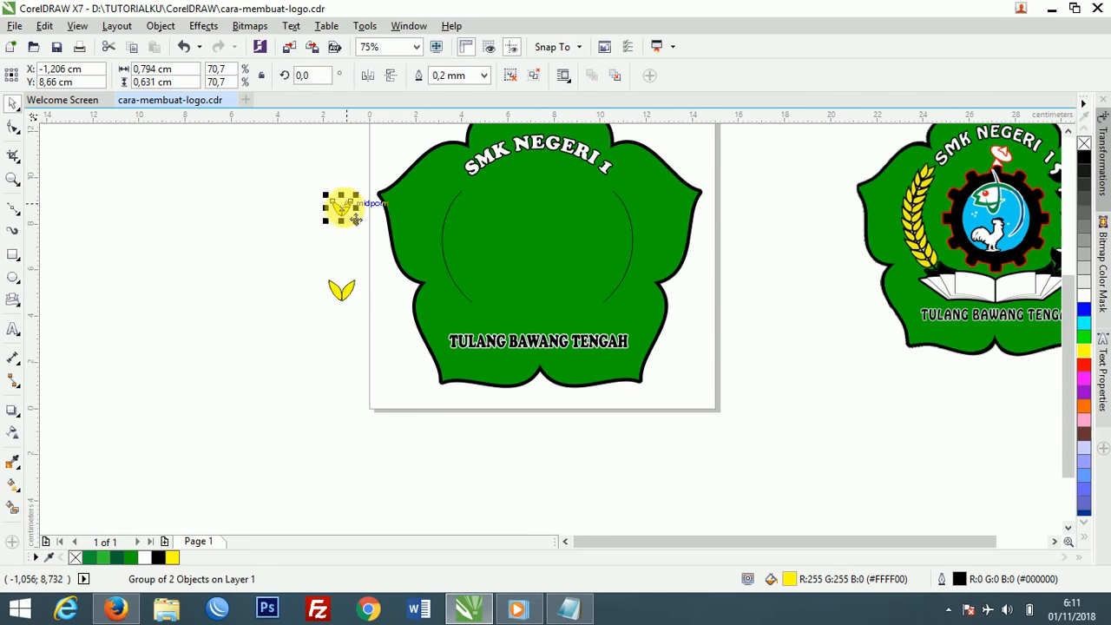
# Switch to Notepad and add the line "setelah itu gunakan tool blend", checking the Blend tool's name in CorelDRAW.
pyautogui.click(315, 240)
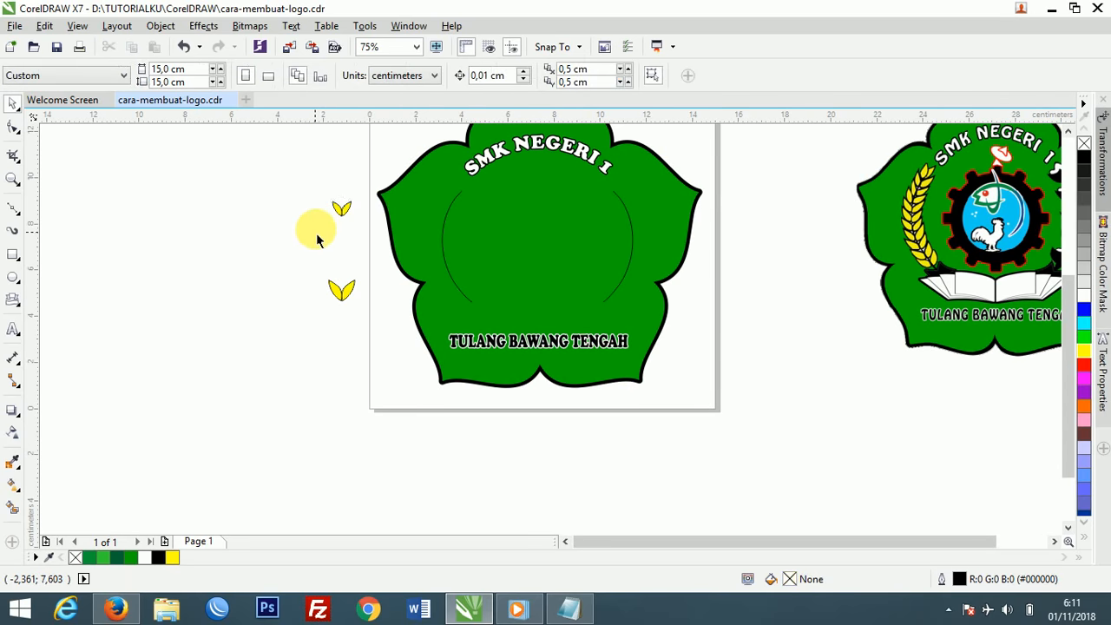
pyautogui.click(568, 608)
pyautogui.click(678, 434)
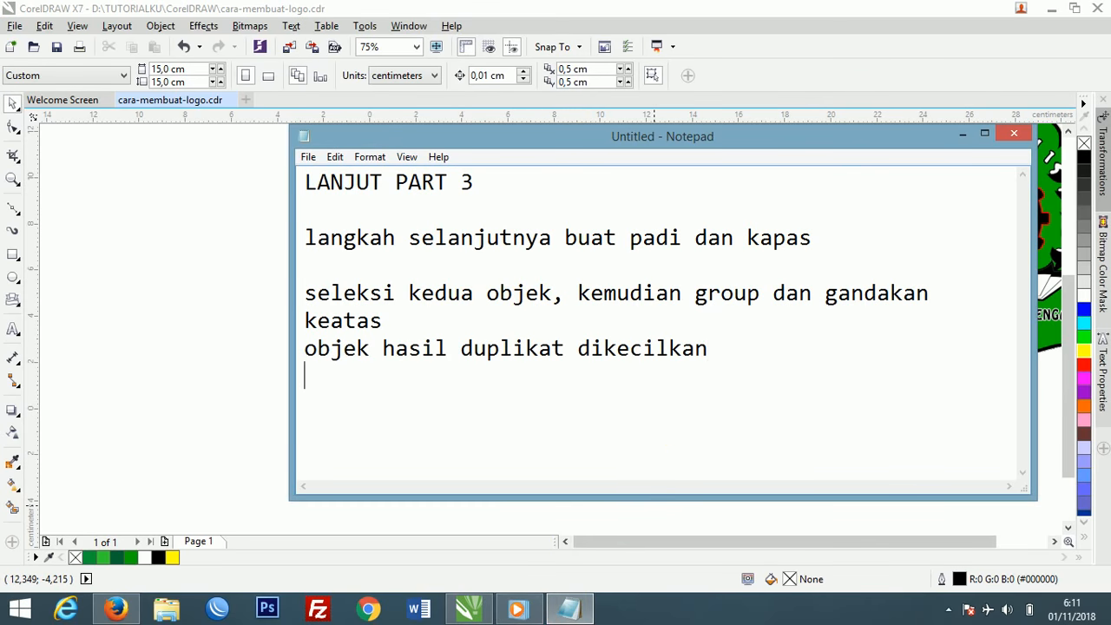
pyautogui.write('setelah itu guna')
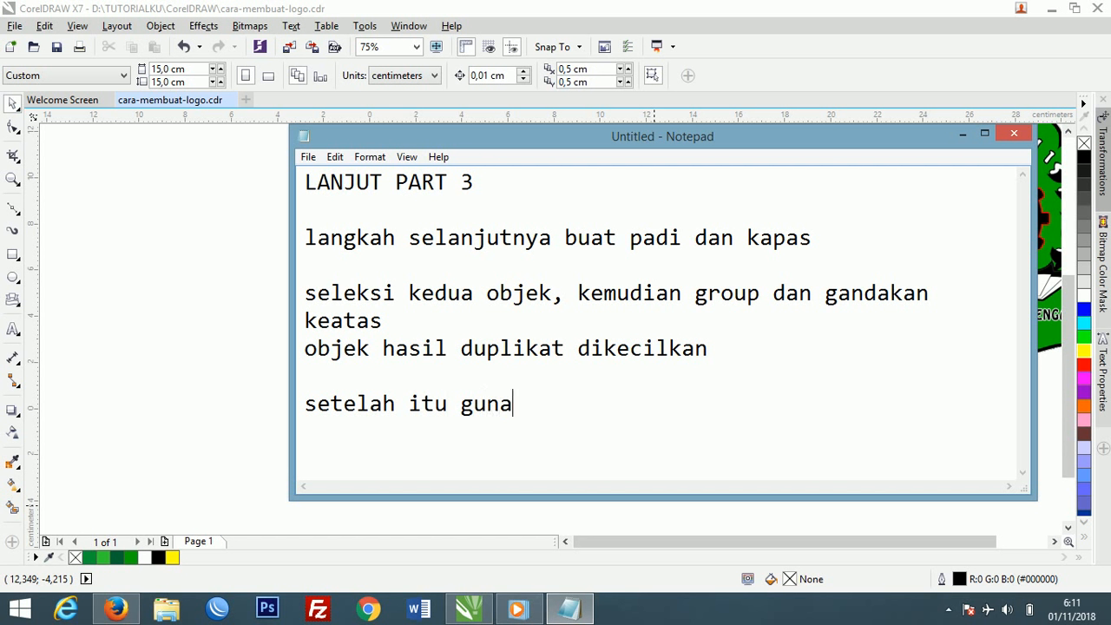
pyautogui.write('kan we')
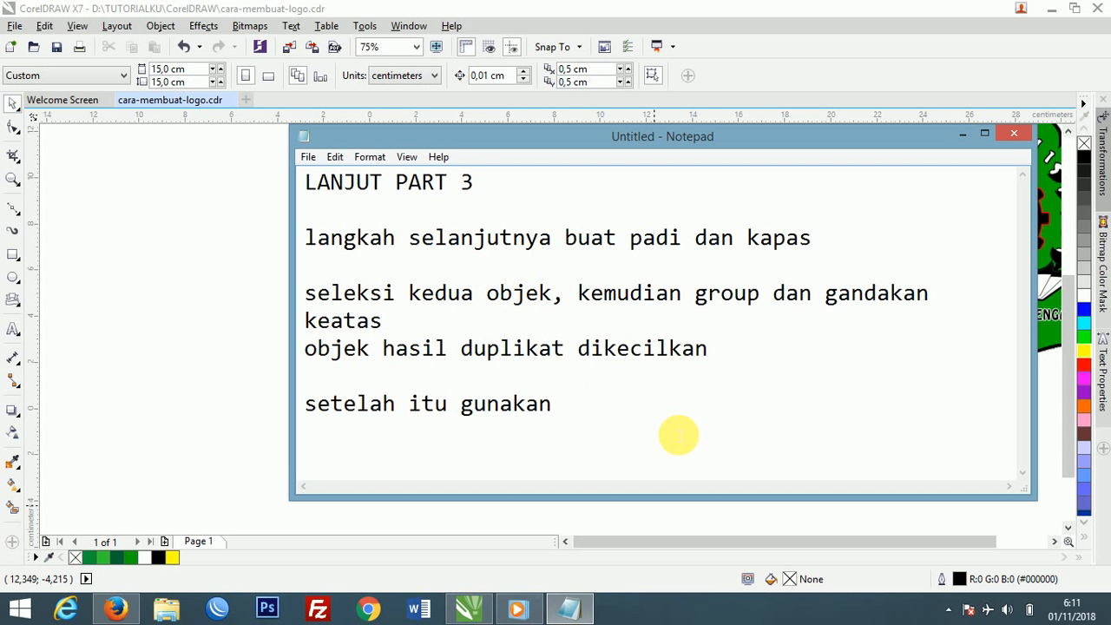
pyautogui.write('tool')
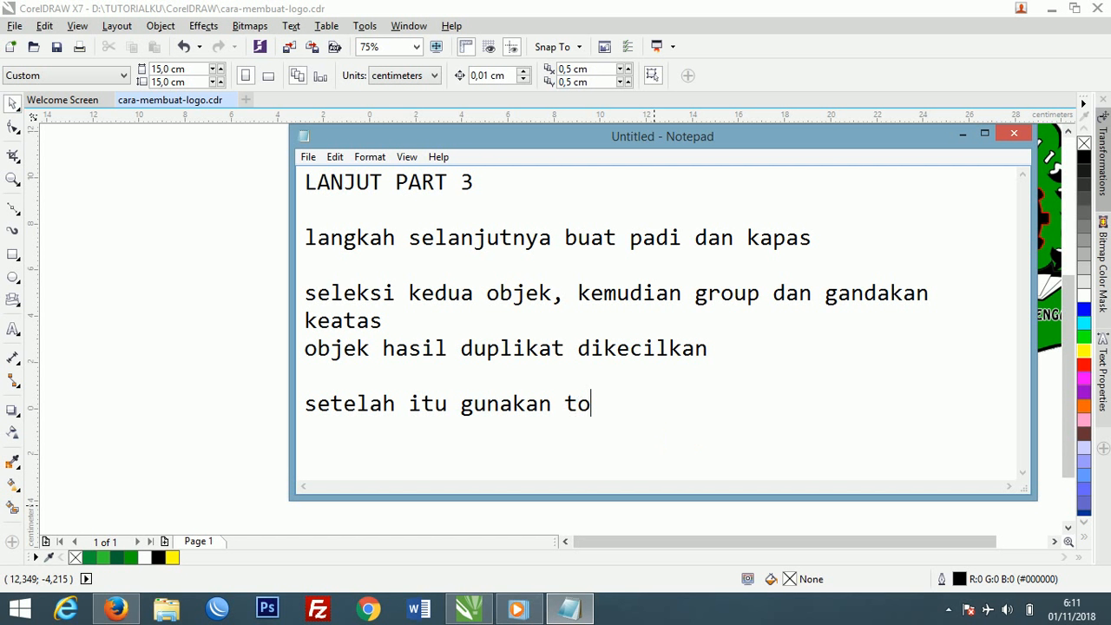
pyautogui.click(10, 414)
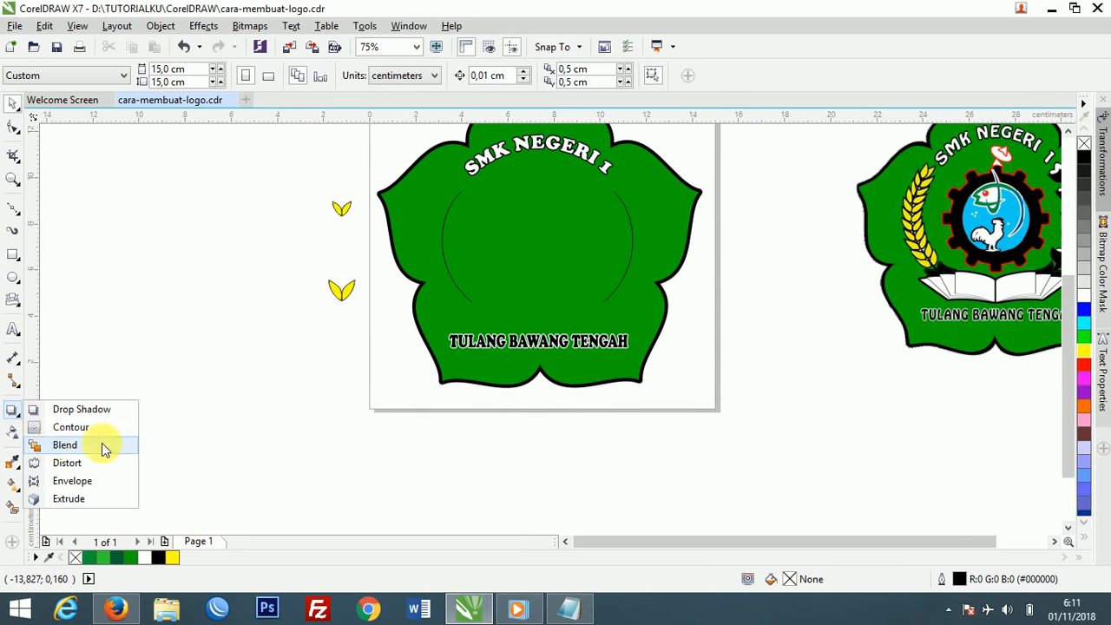
pyautogui.click(566, 605)
pyautogui.write('blend')
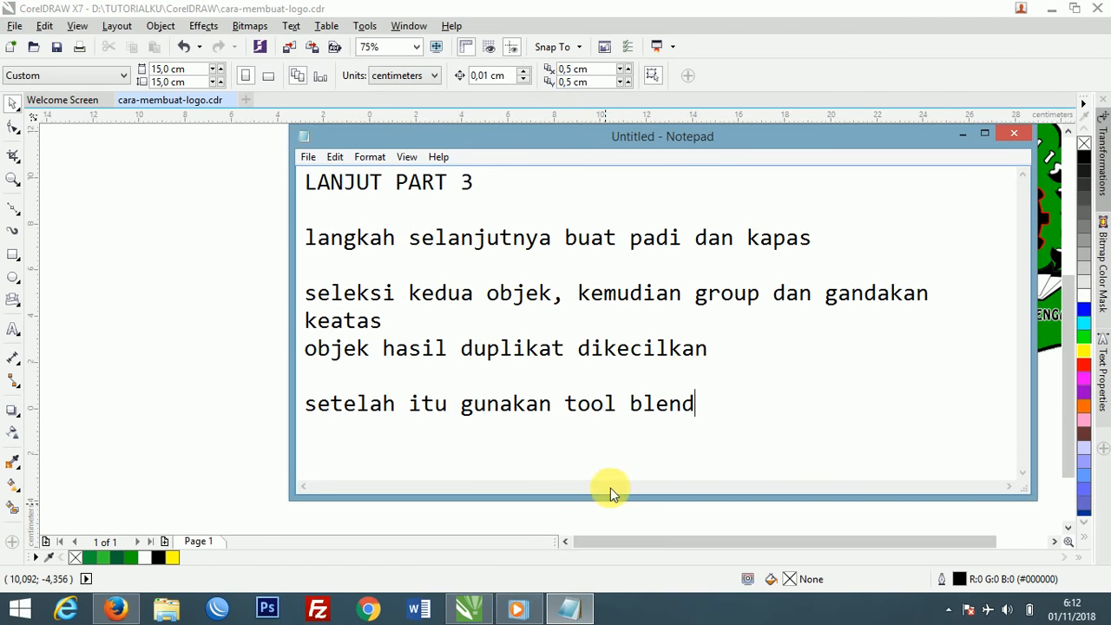
# Return to CorelDRAW and blend the large lower grain pair into the small upper pair with 8 steps.
pyautogui.click(130, 322)
pyautogui.click(18, 420)
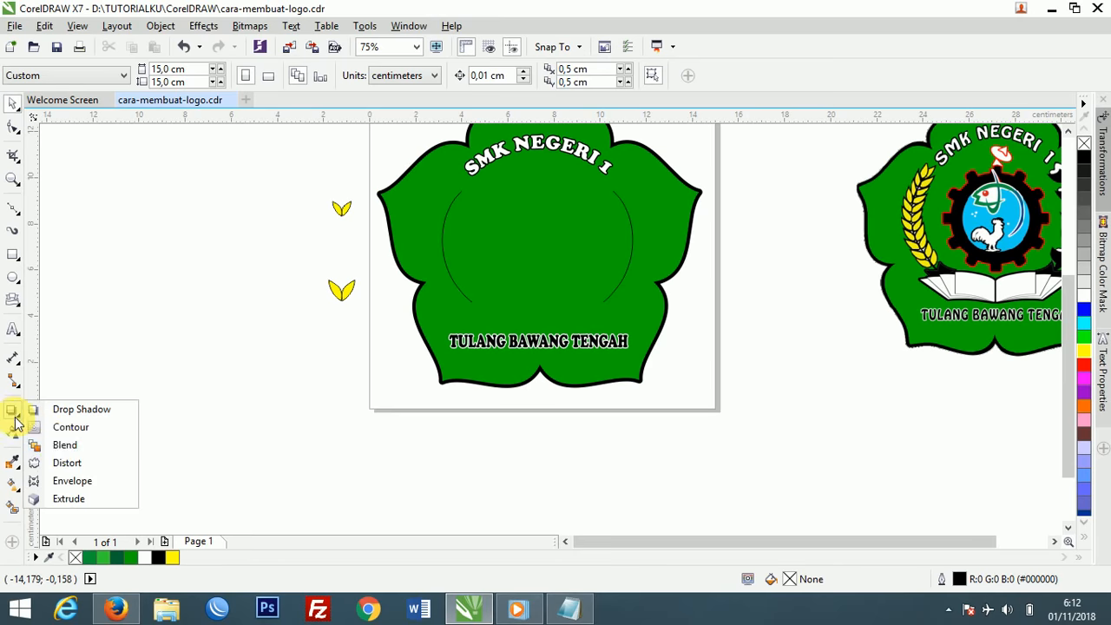
pyautogui.click(55, 443)
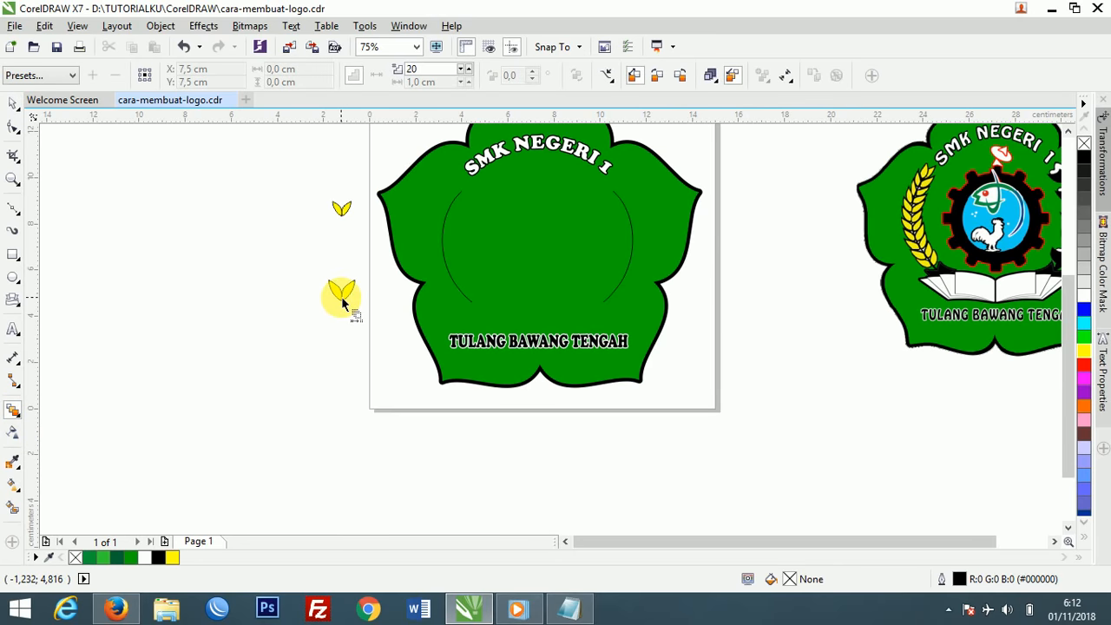
pyautogui.moveTo(342, 302); pyautogui.dragTo(344, 212)
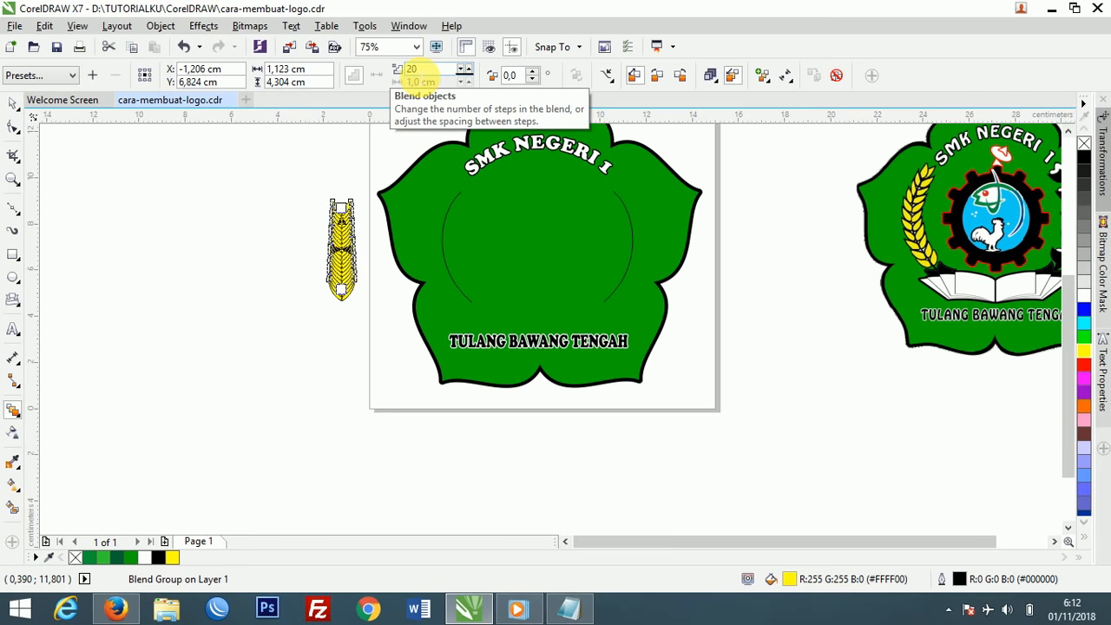
pyautogui.scroll(1, 421, 76)
pyautogui.scroll(-1, 421, 76)
pyautogui.doubleClick(411, 71)
pyautogui.write('8')
pyautogui.press('Return')
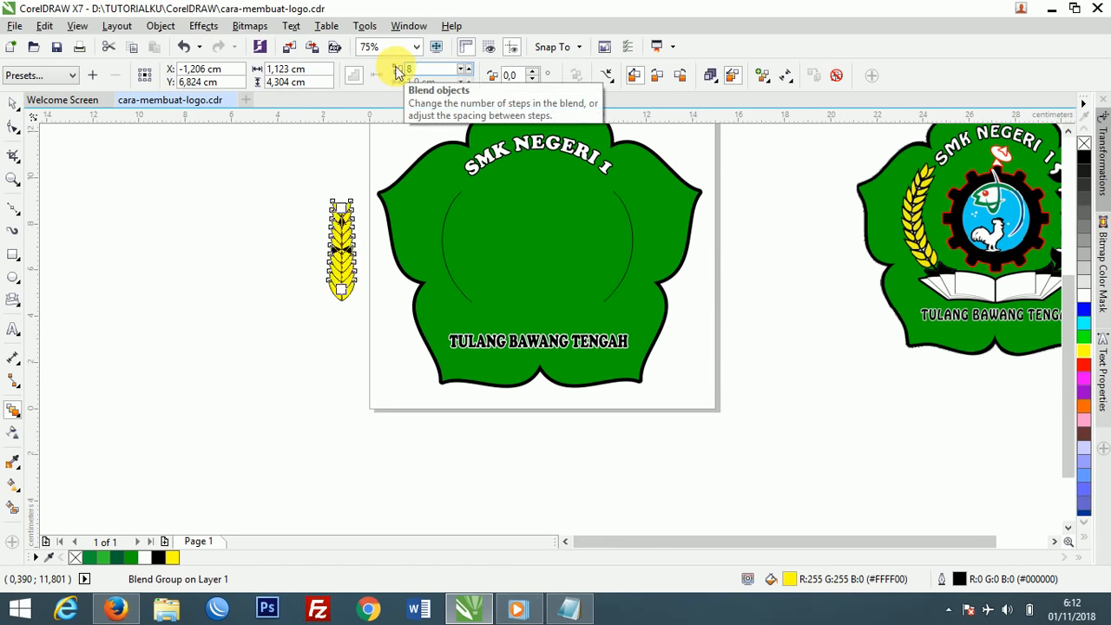
pyautogui.click(322, 165)
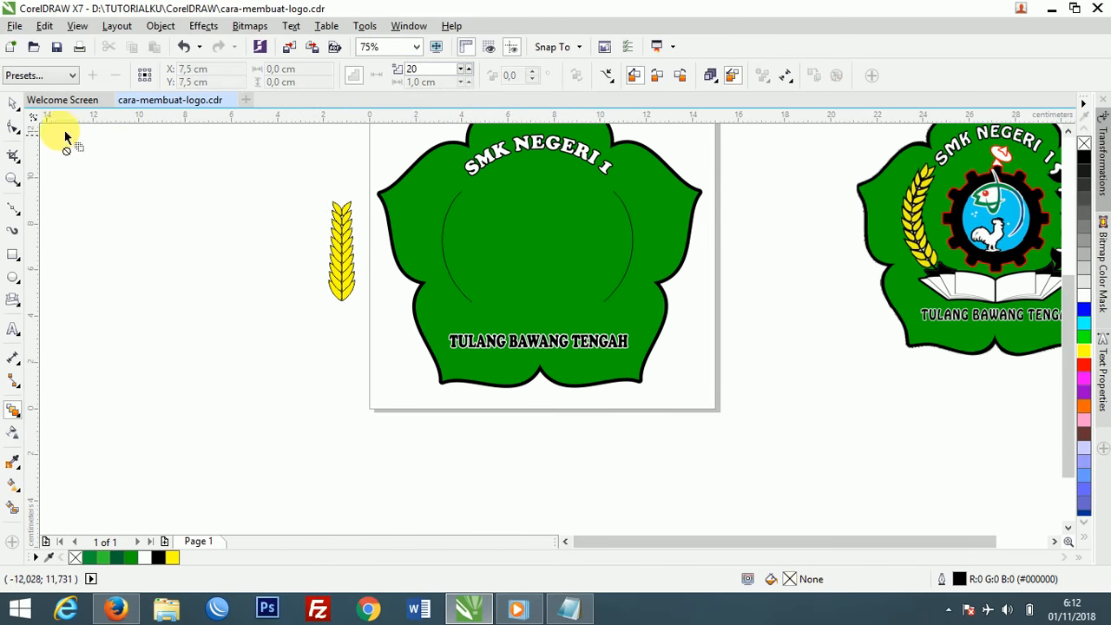
# Attach the grain blend to the emblem's left guide arc as its new path.
pyautogui.click(14, 105)
pyautogui.click(340, 227)
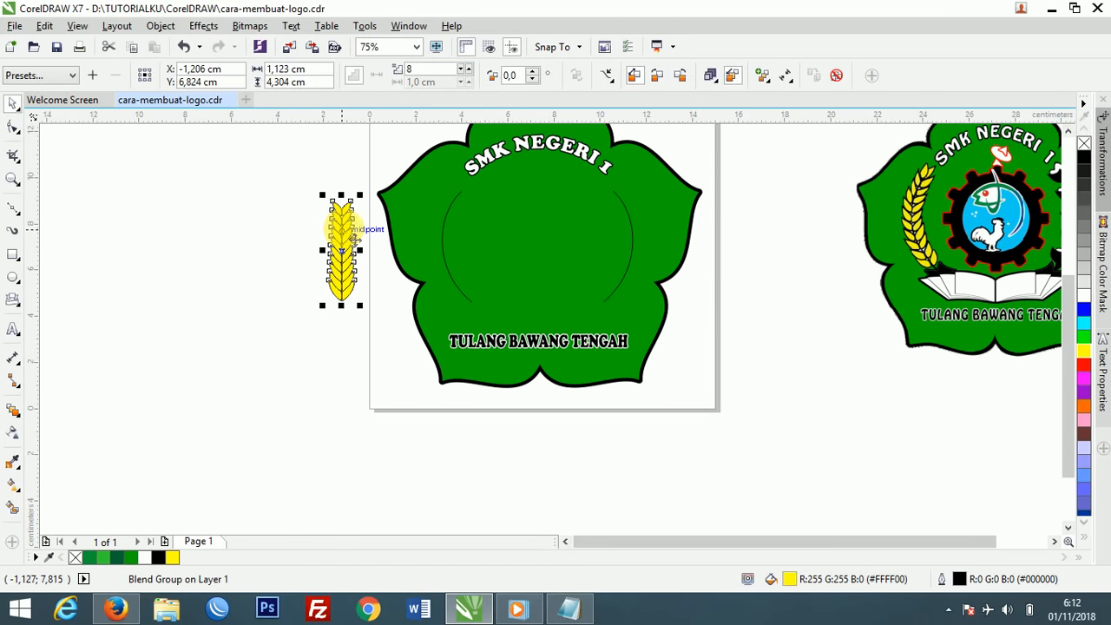
pyautogui.click(611, 86)
pyautogui.click(618, 92)
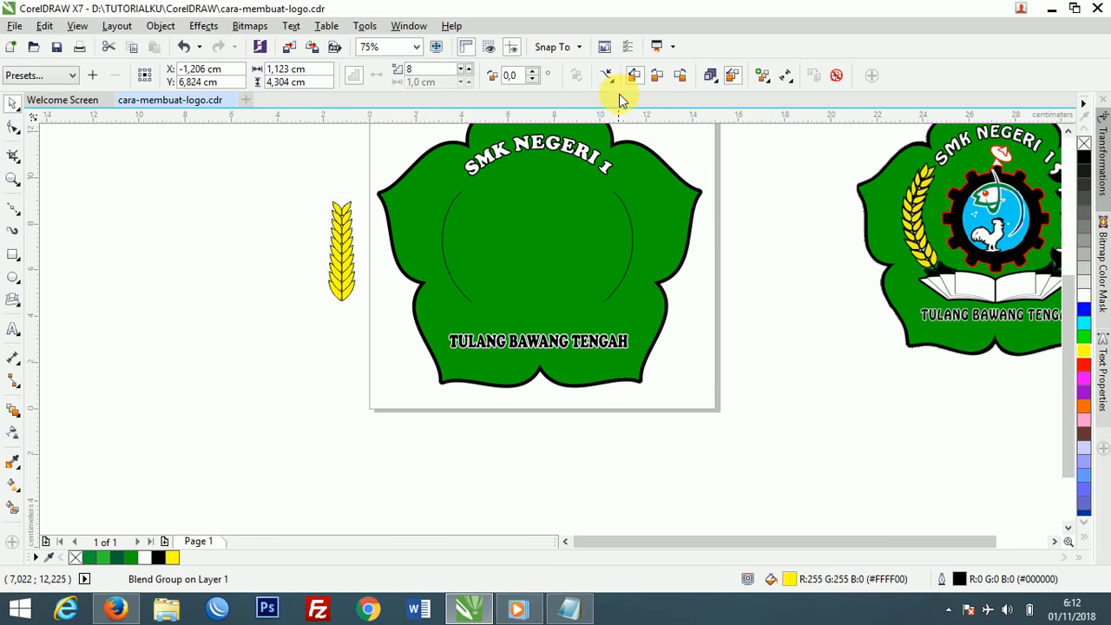
pyautogui.click(449, 243)
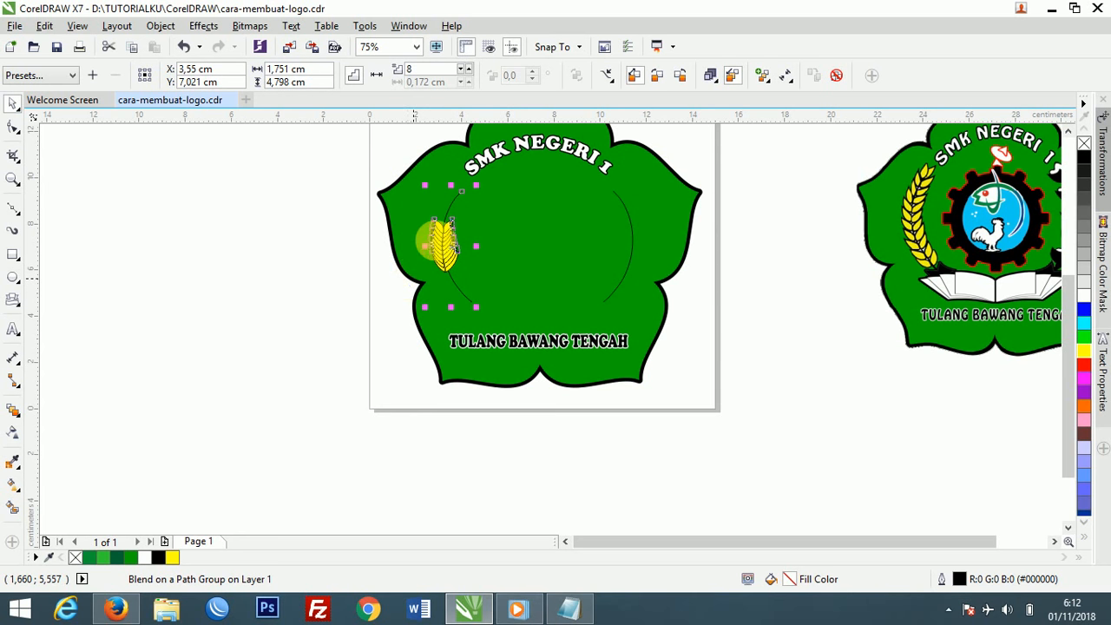
pyautogui.click(314, 248)
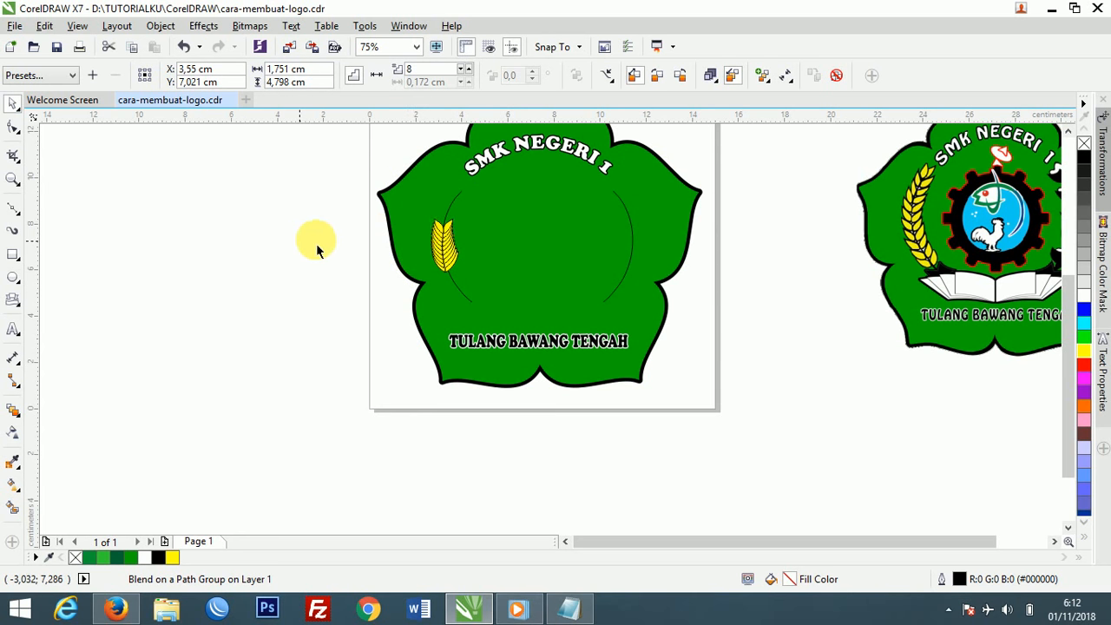
# Spread the rice stalk along the left arc by moving its small end pair upward and its large end pair downward.
pyautogui.scroll(1, 442, 232)
pyautogui.click(441, 229)
pyautogui.click(438, 235)
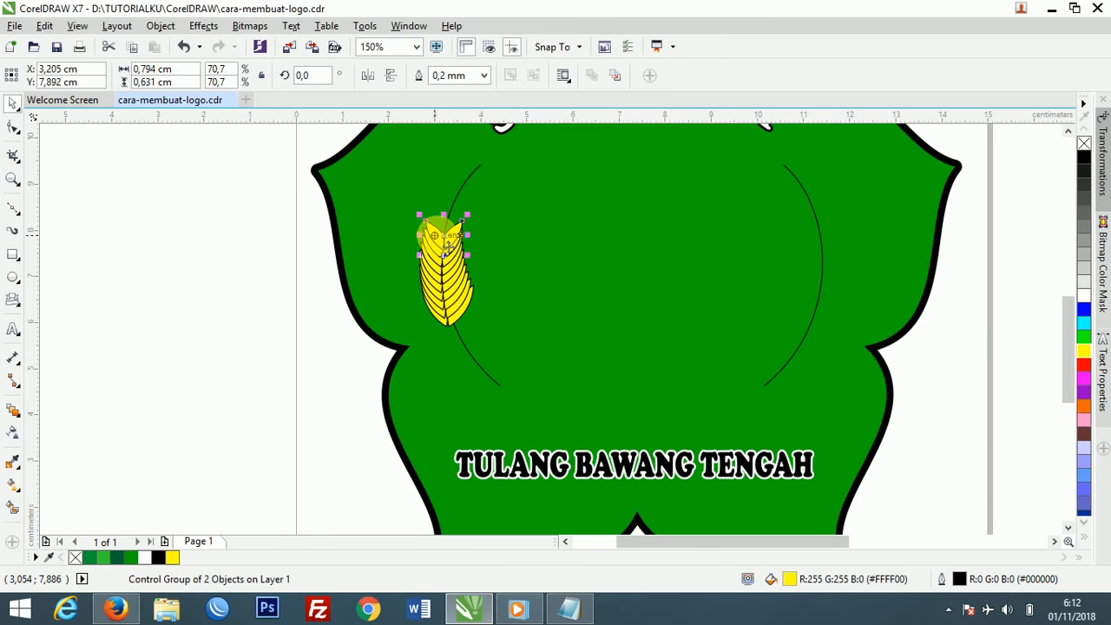
pyautogui.moveTo(449, 230); pyautogui.dragTo(462, 190)
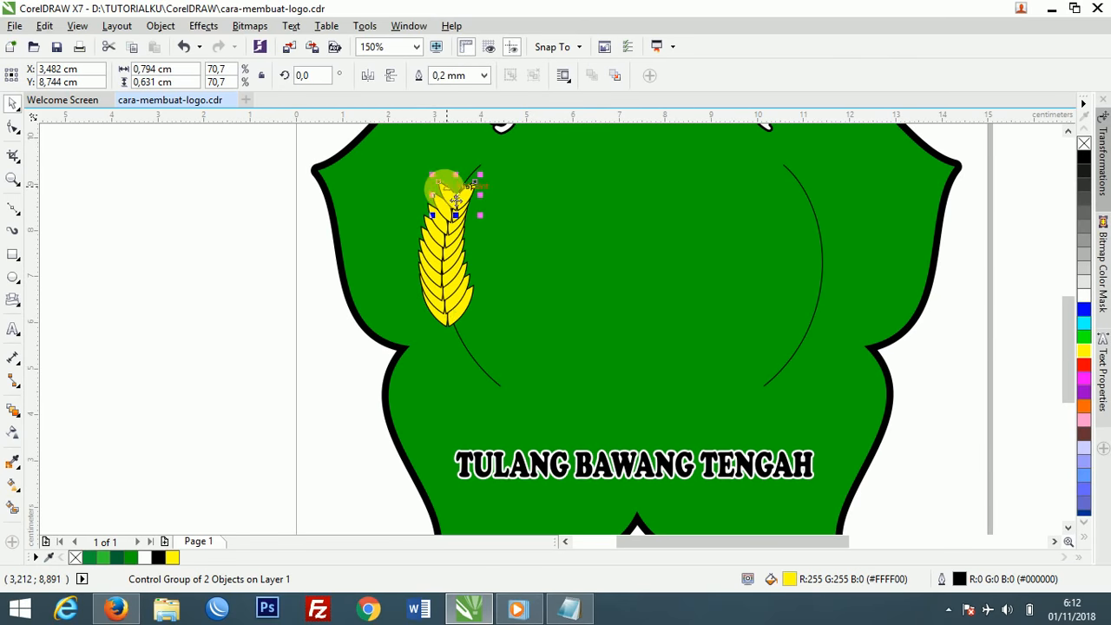
pyautogui.click(449, 334)
pyautogui.moveTo(446, 322); pyautogui.dragTo(473, 375)
# Rotate the stalk's end pairs to follow the arc, the small top pair to about 339.9° and the large bottom pair to about 26.8°.
pyautogui.moveTo(471, 373); pyautogui.dragTo(479, 216)
pyautogui.click(450, 174)
pyautogui.click(446, 355)
pyautogui.click(454, 353)
pyautogui.moveTo(434, 372)
pyautogui.mouseDown()
pyautogui.moveTo(462, 389)
pyautogui.moveTo(453, 383)
pyautogui.mouseUp()
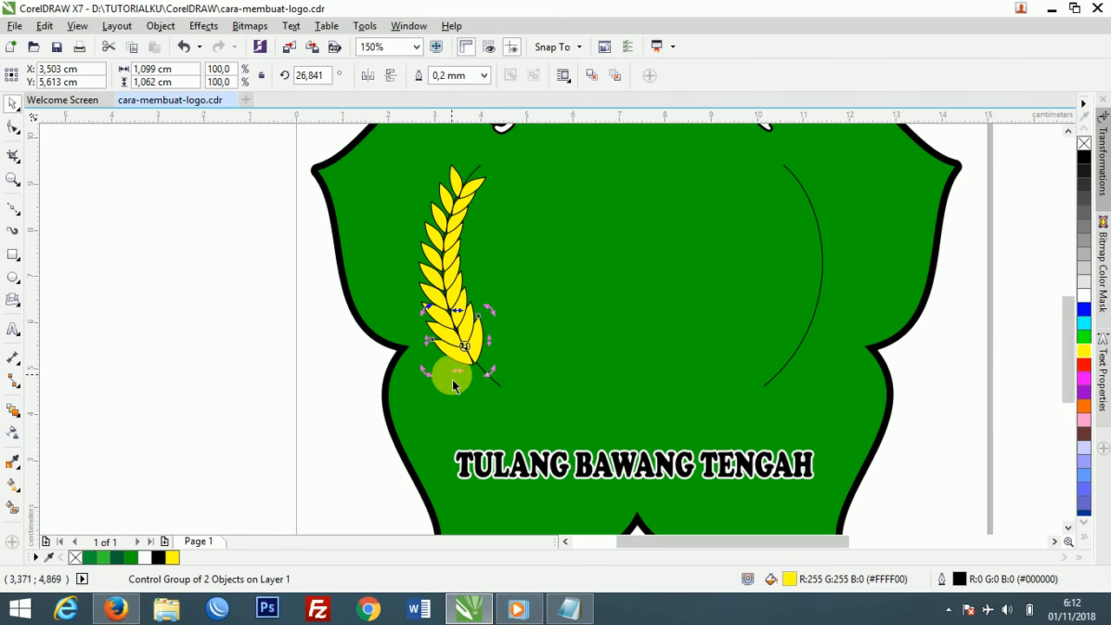
# Lengthen the rice stalk by moving the top grain pair to the arc's upper end and the bottom pair close to its lower end.
pyautogui.scroll(-2, 453, 381)
pyautogui.scroll(1, 454, 380)
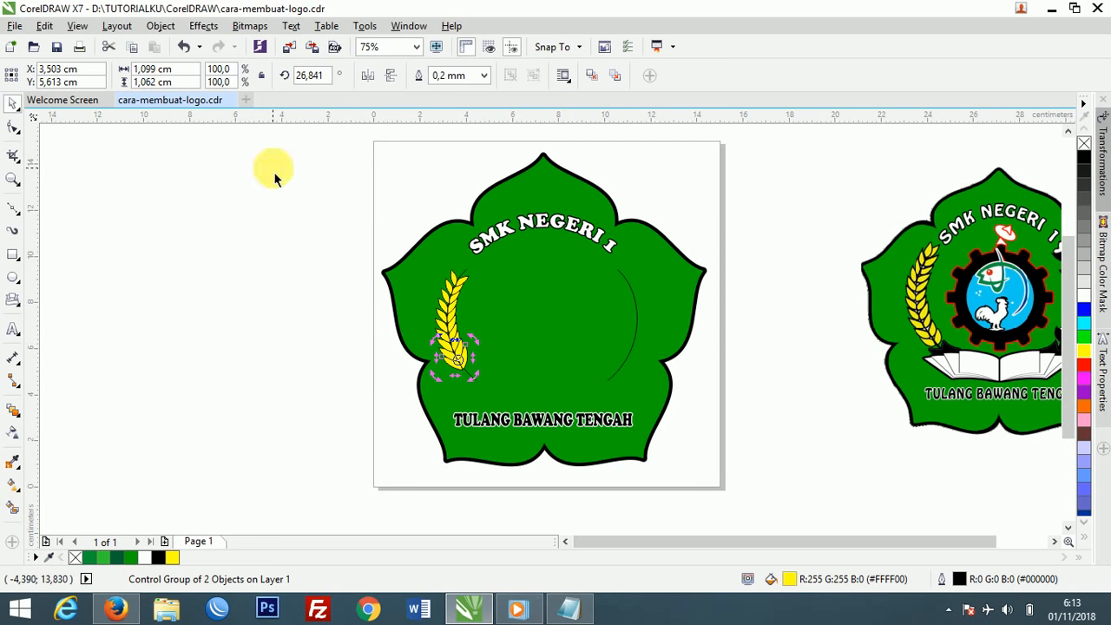
pyautogui.click(351, 295)
pyautogui.click(447, 317)
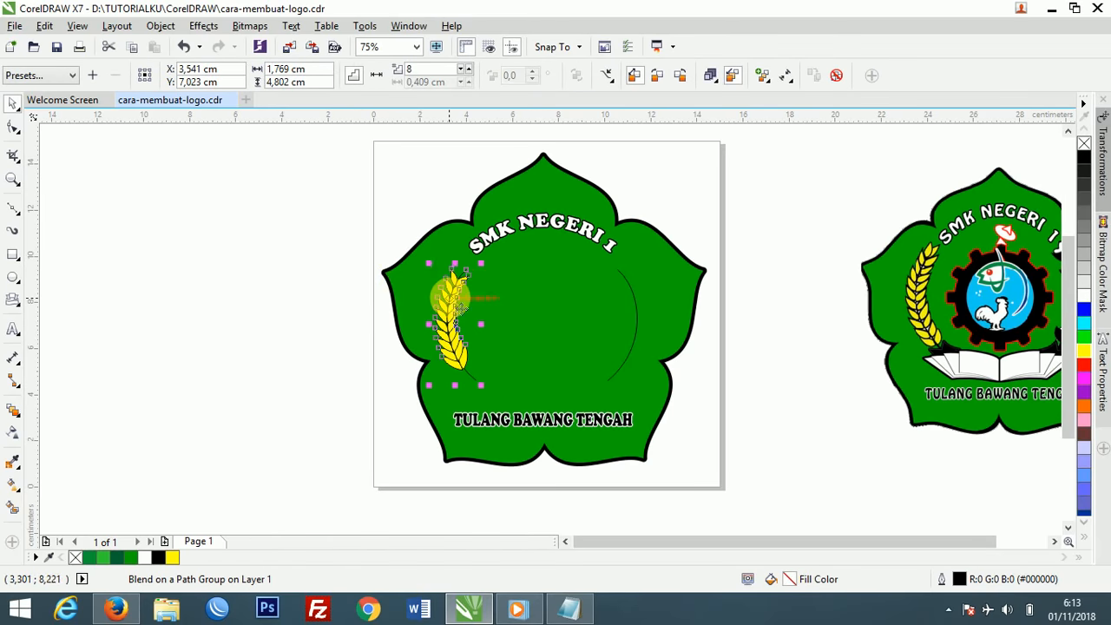
pyautogui.scroll(2, 451, 282)
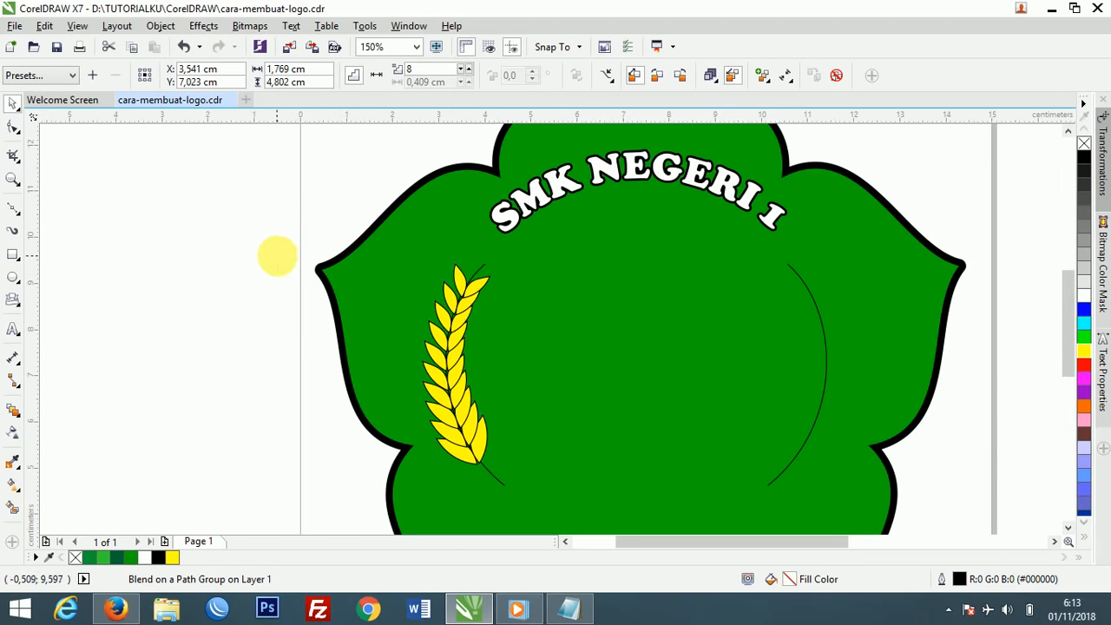
pyautogui.click(272, 252)
pyautogui.click(460, 276)
pyautogui.moveTo(462, 278); pyautogui.dragTo(476, 262)
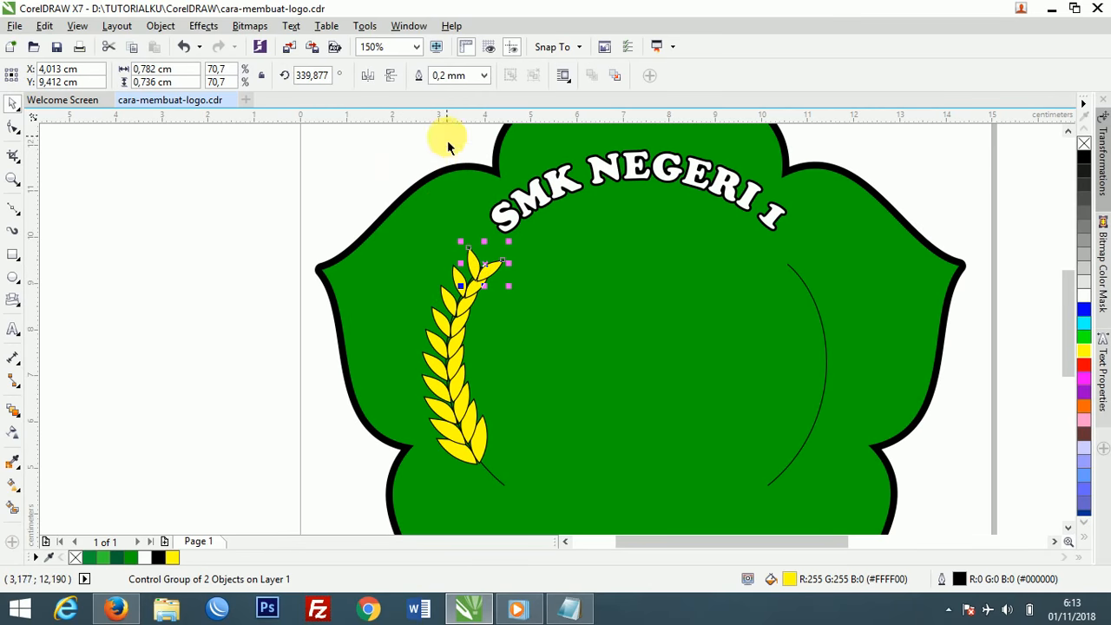
pyautogui.click(273, 190)
pyautogui.moveTo(482, 469)
pyautogui.mouseDown()
pyautogui.moveTo(473, 449)
pyautogui.moveTo(489, 454)
pyautogui.mouseUp()
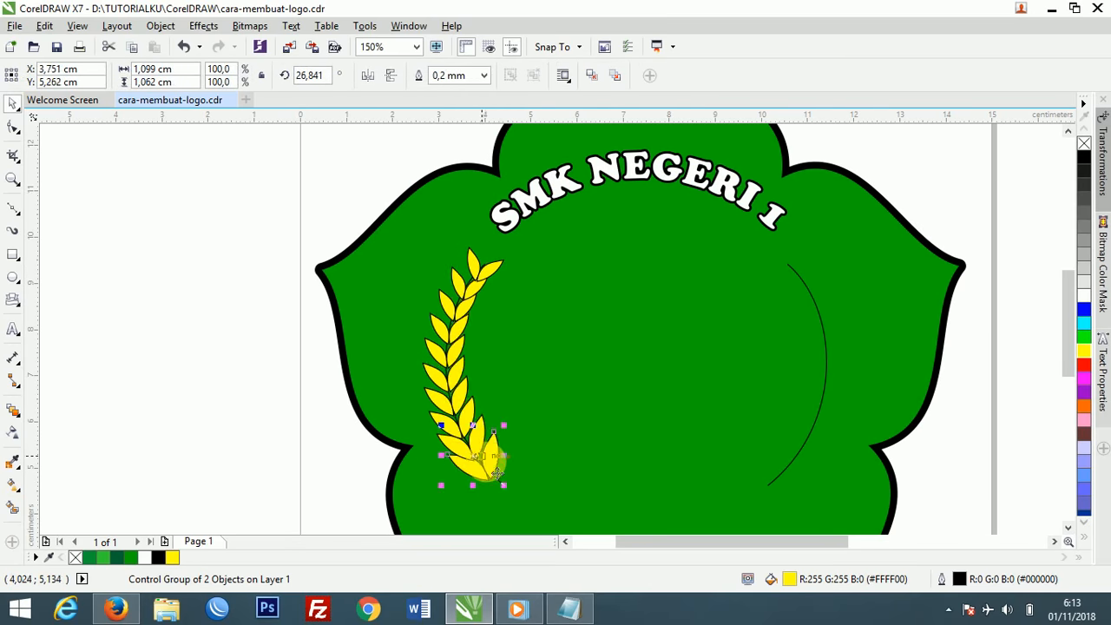
# Set the rice stalk blend to 12 steps.
pyautogui.click(455, 348)
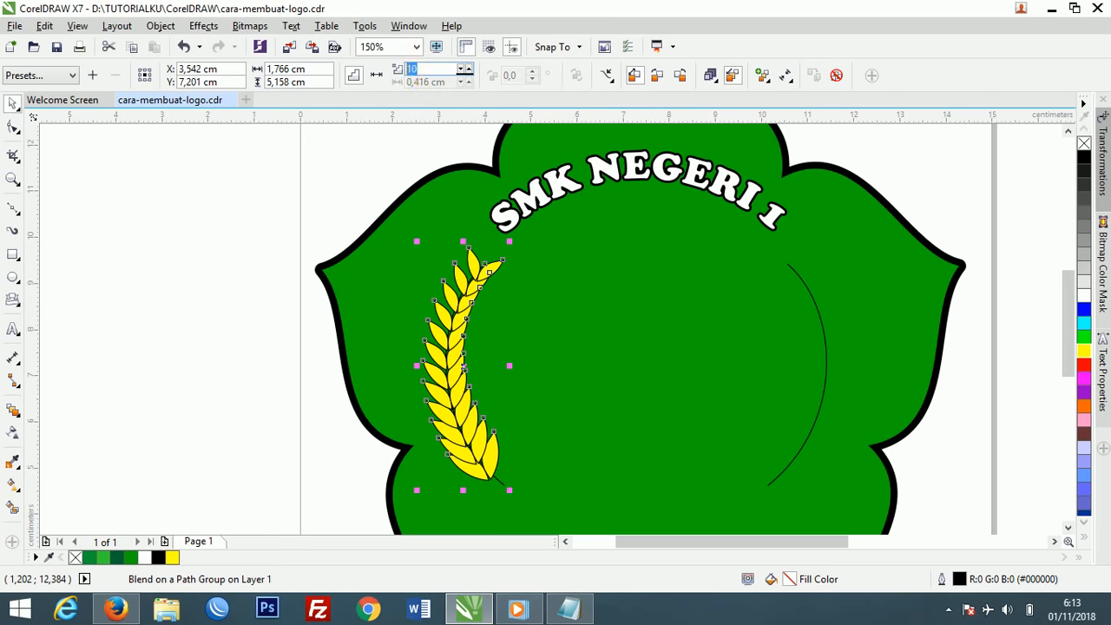
pyautogui.press('Return')
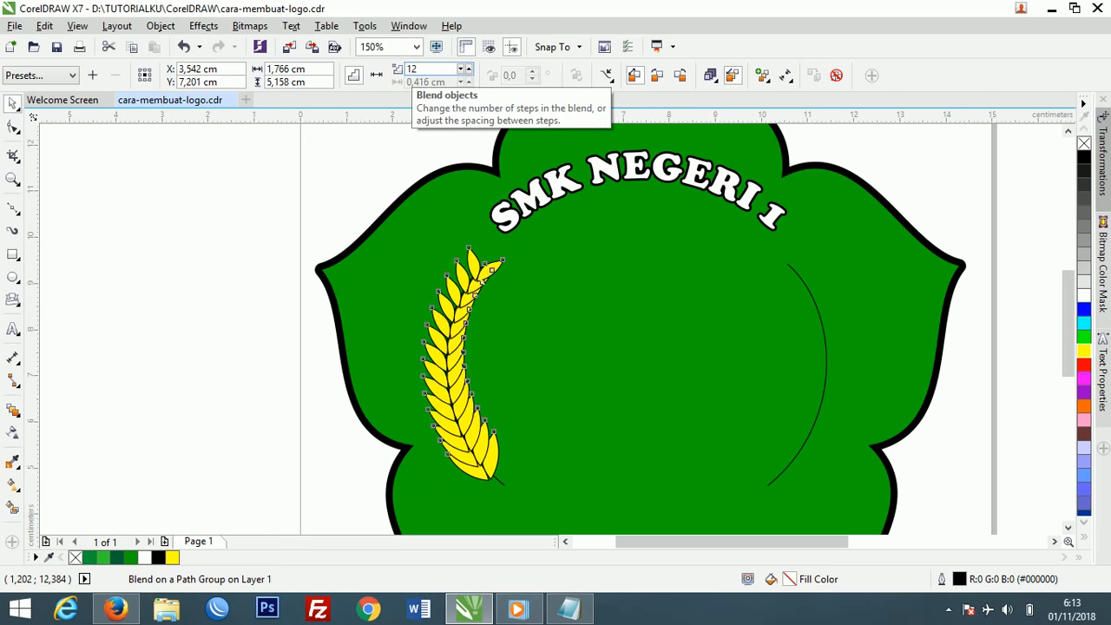
pyautogui.click(283, 242)
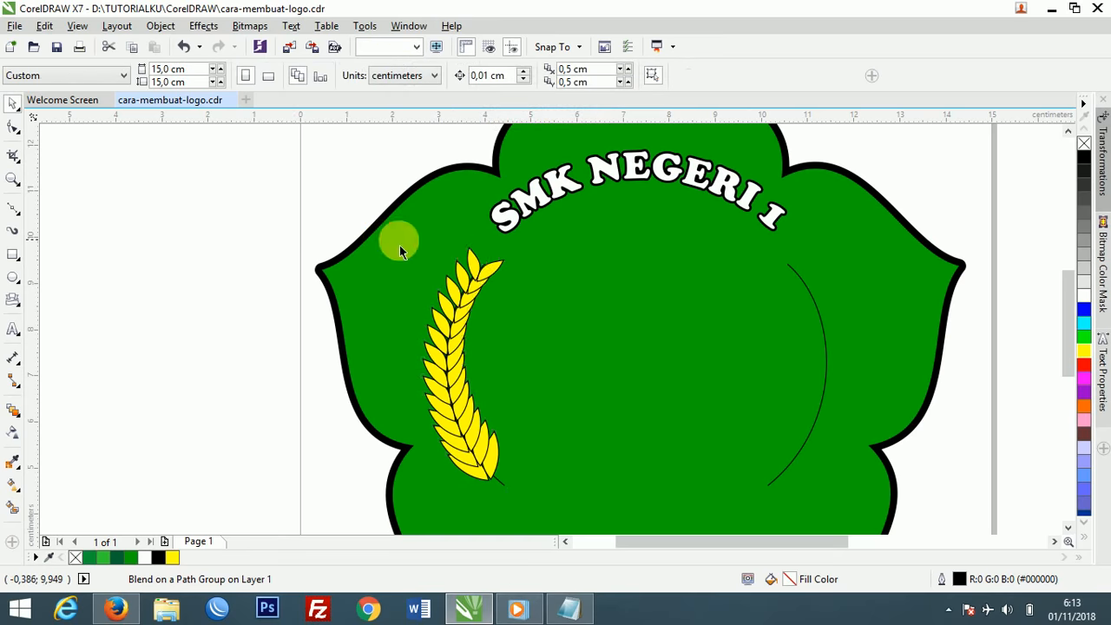
# Rotate the stalk's top grain pair to about 328° and its bottom pair to about 38.1° to match the arc's curve.
pyautogui.click(473, 285)
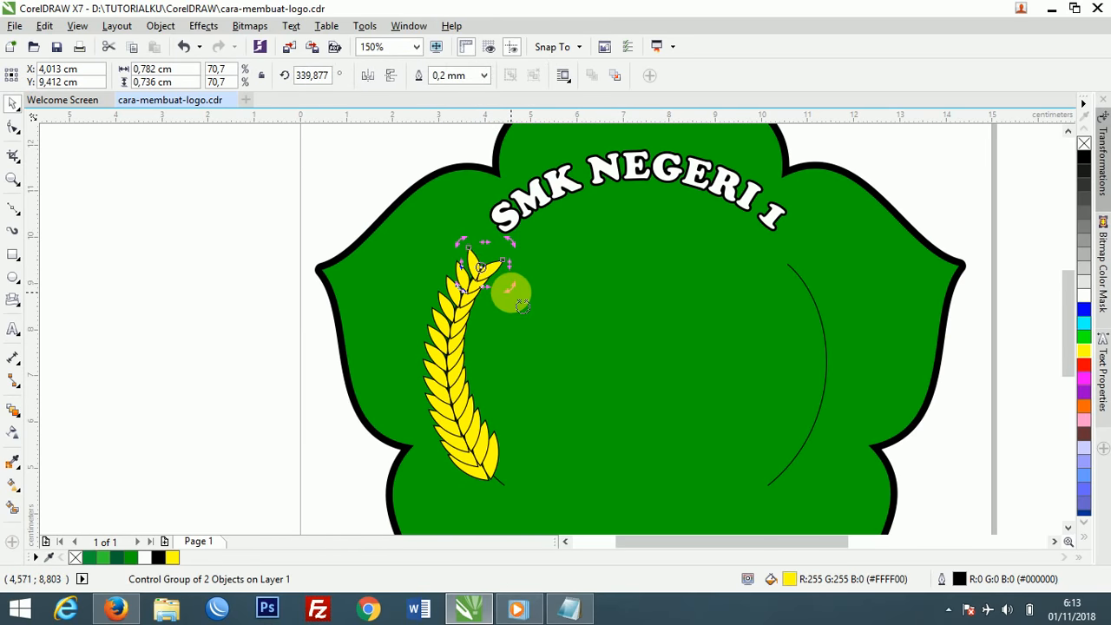
pyautogui.moveTo(516, 306); pyautogui.dragTo(514, 308)
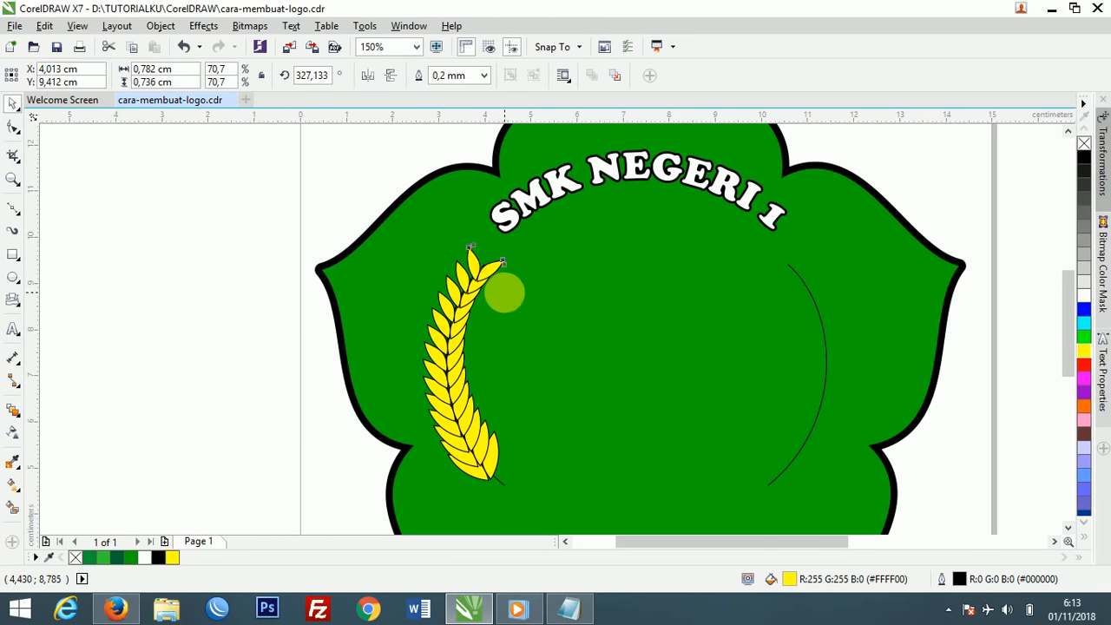
pyautogui.click(293, 332)
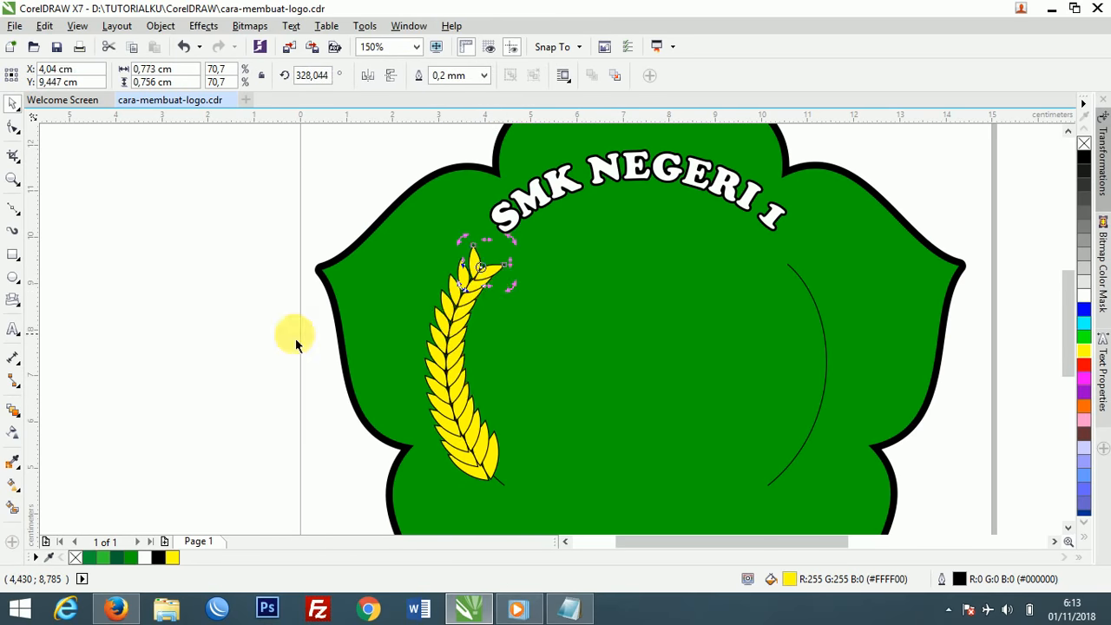
pyautogui.click(478, 485)
pyautogui.scroll(3, 483, 485)
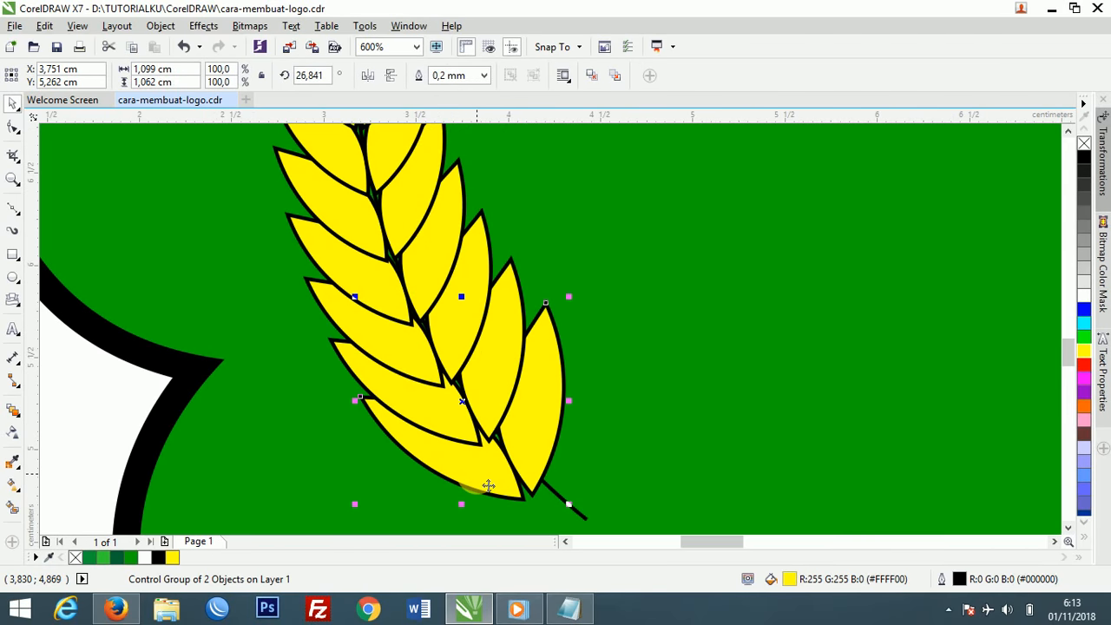
pyautogui.moveTo(570, 296); pyautogui.dragTo(540, 306)
pyautogui.scroll(-4, 538, 306)
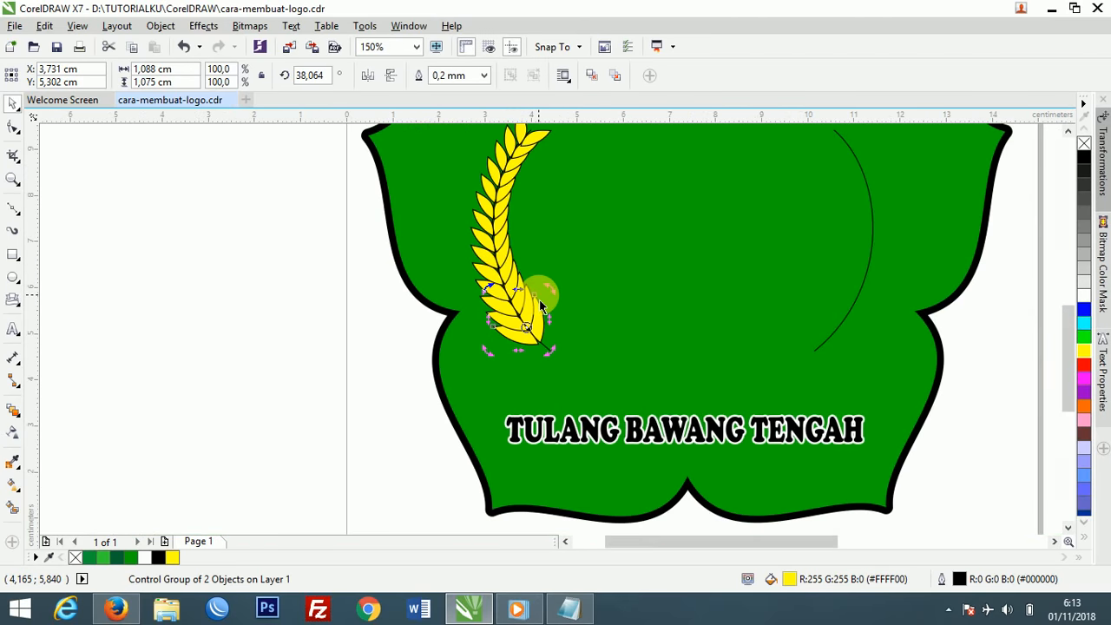
pyautogui.scroll(-1, 388, 272)
pyautogui.click(388, 272)
pyautogui.moveTo(570, 446); pyautogui.dragTo(877, 404)
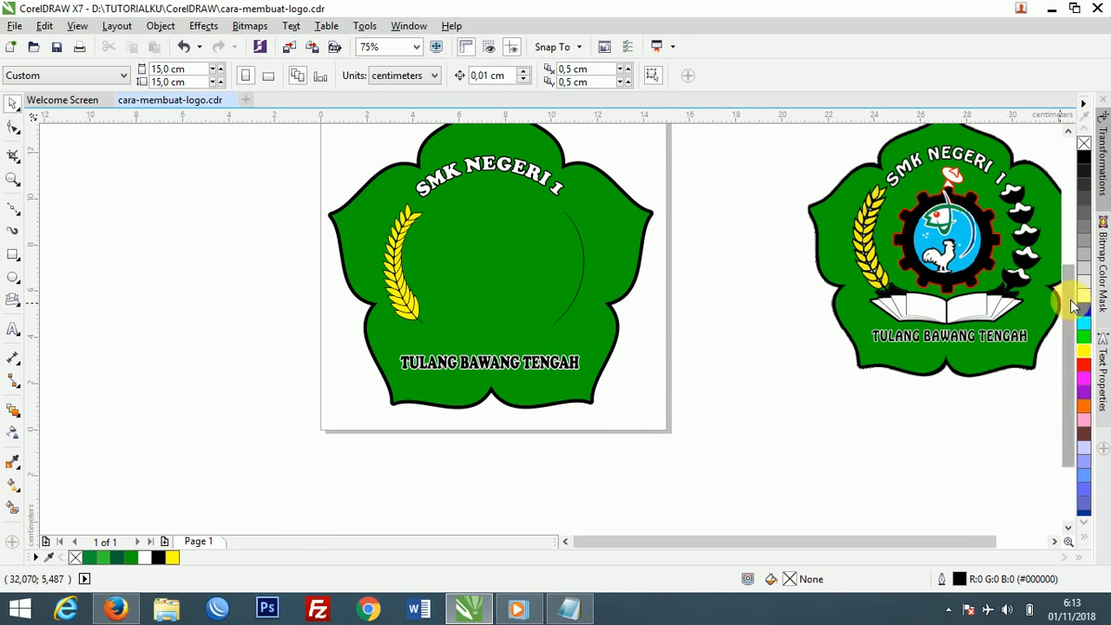
pyautogui.scroll(1, 1064, 292)
pyautogui.scroll(1, 1058, 284)
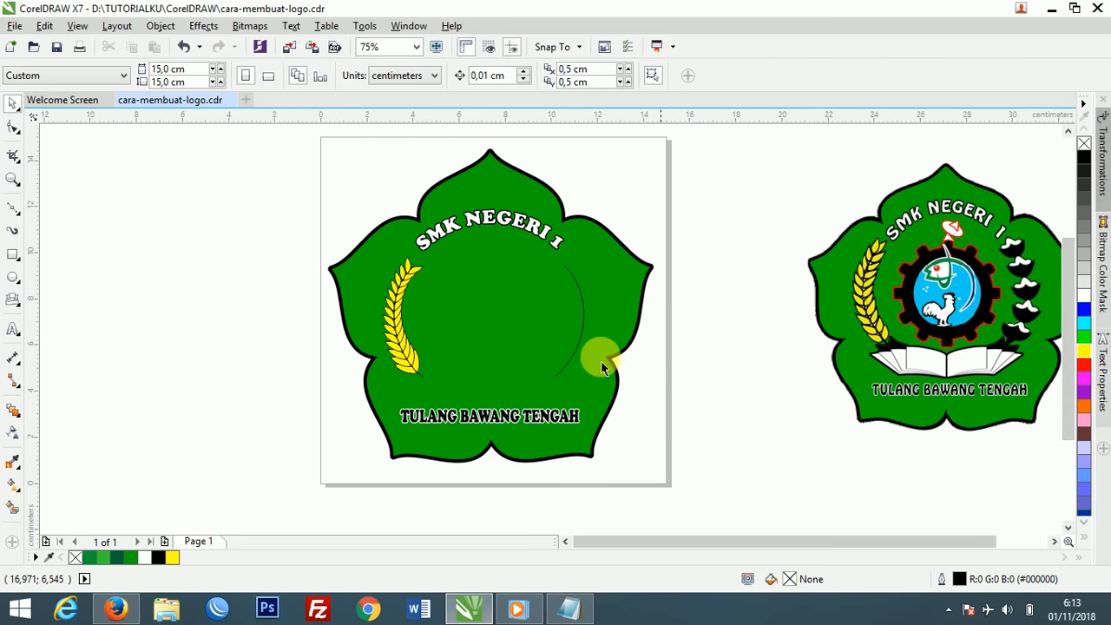
pyautogui.scroll(2, 425, 399)
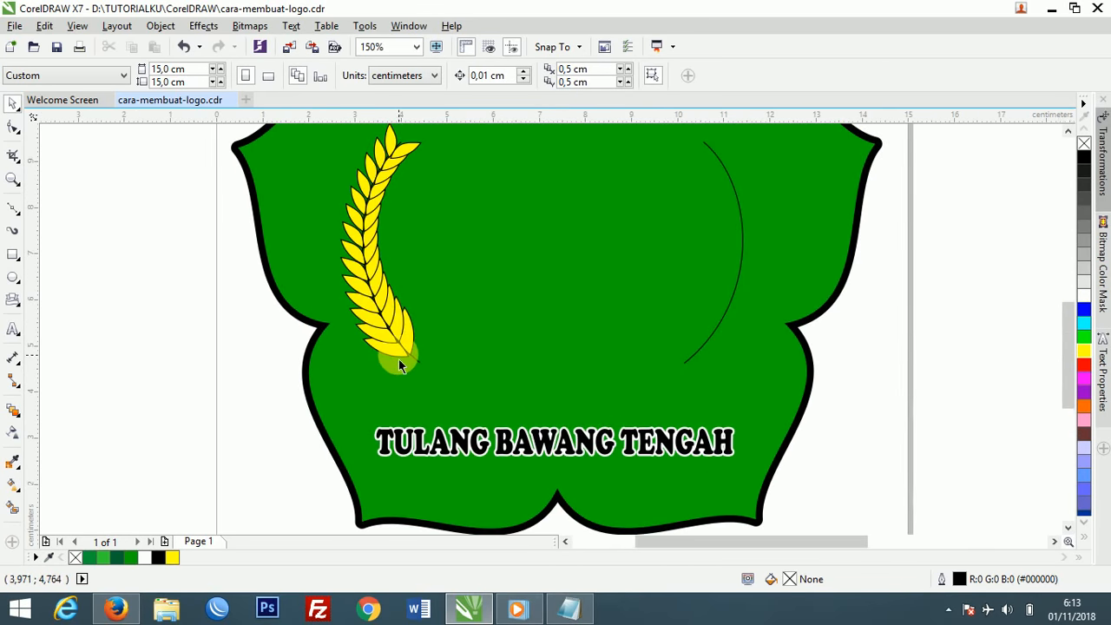
# Give the rice stalk blend a 1.0 mm outline with rounded corners and rounded line caps.
pyautogui.click(397, 362)
pyautogui.keyDown('ctrl'); pyautogui.click(353, 269); pyautogui.keyUp('ctrl')
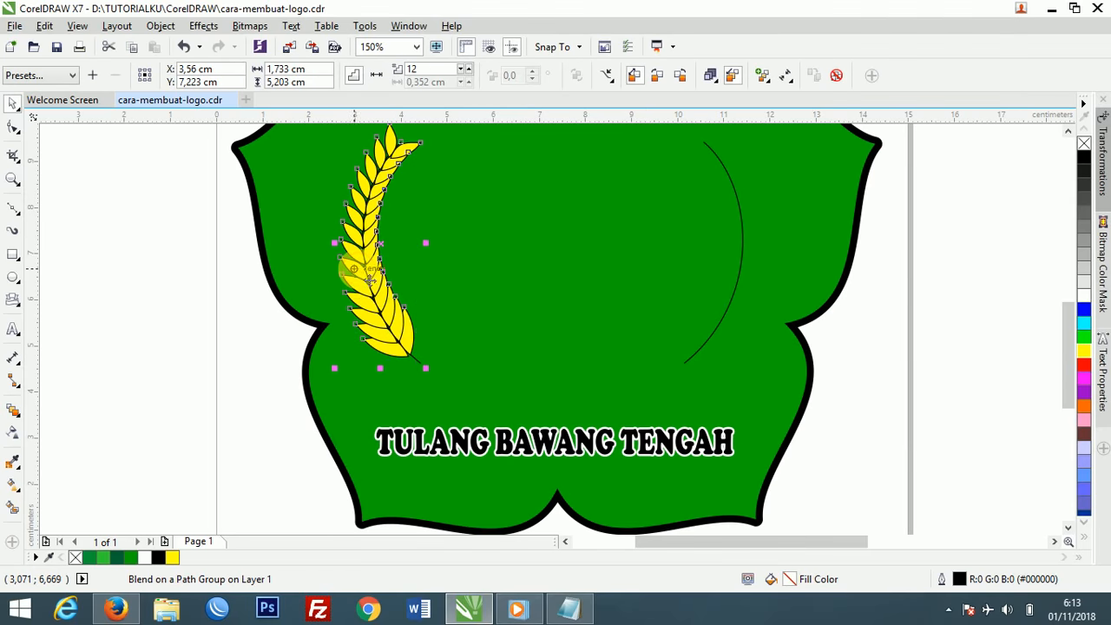
pyautogui.doubleClick(943, 581)
pyautogui.click(451, 197)
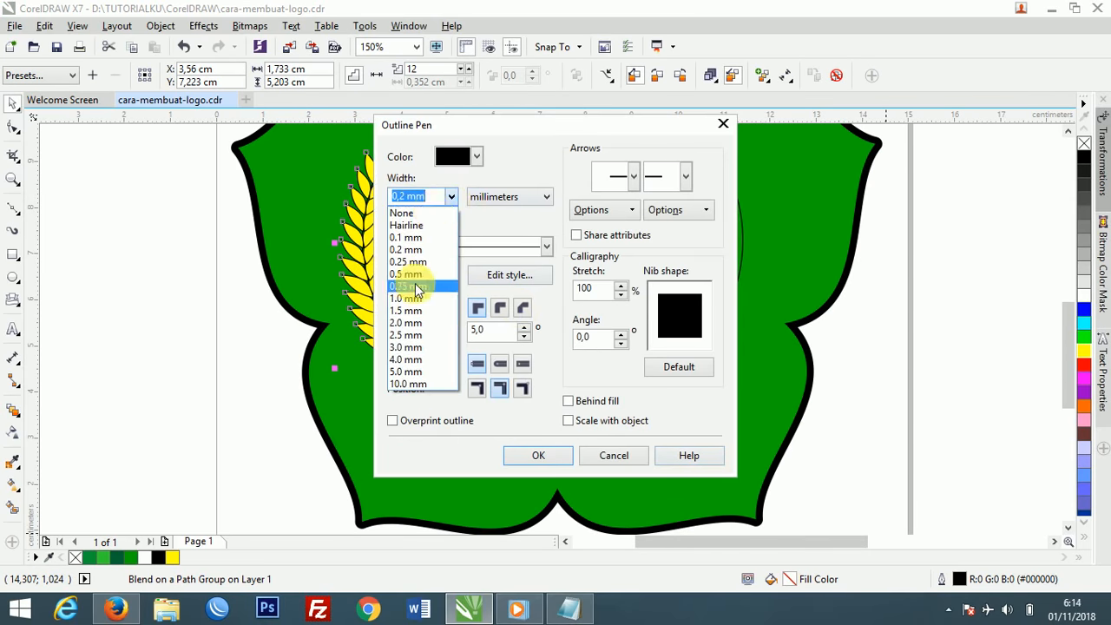
pyautogui.click(408, 298)
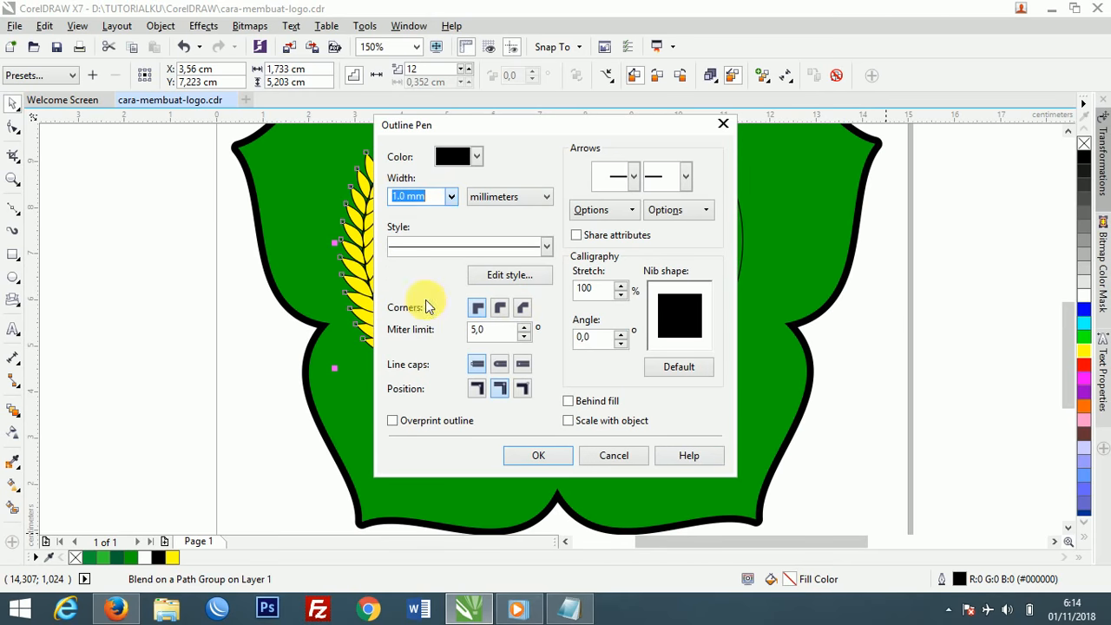
pyautogui.click(499, 309)
pyautogui.click(509, 365)
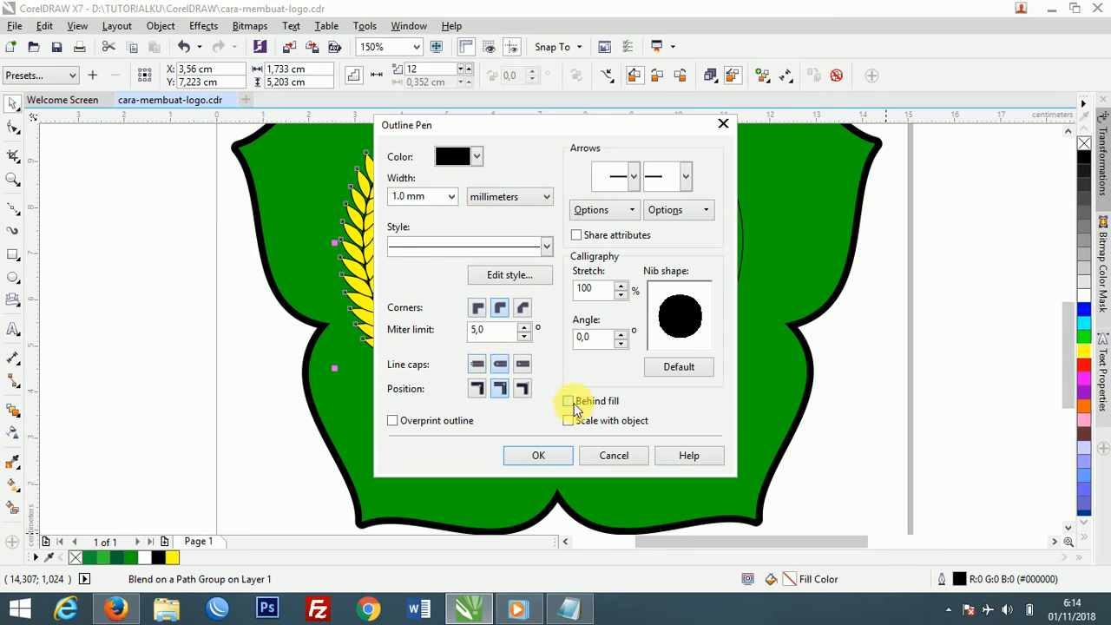
pyautogui.click(538, 454)
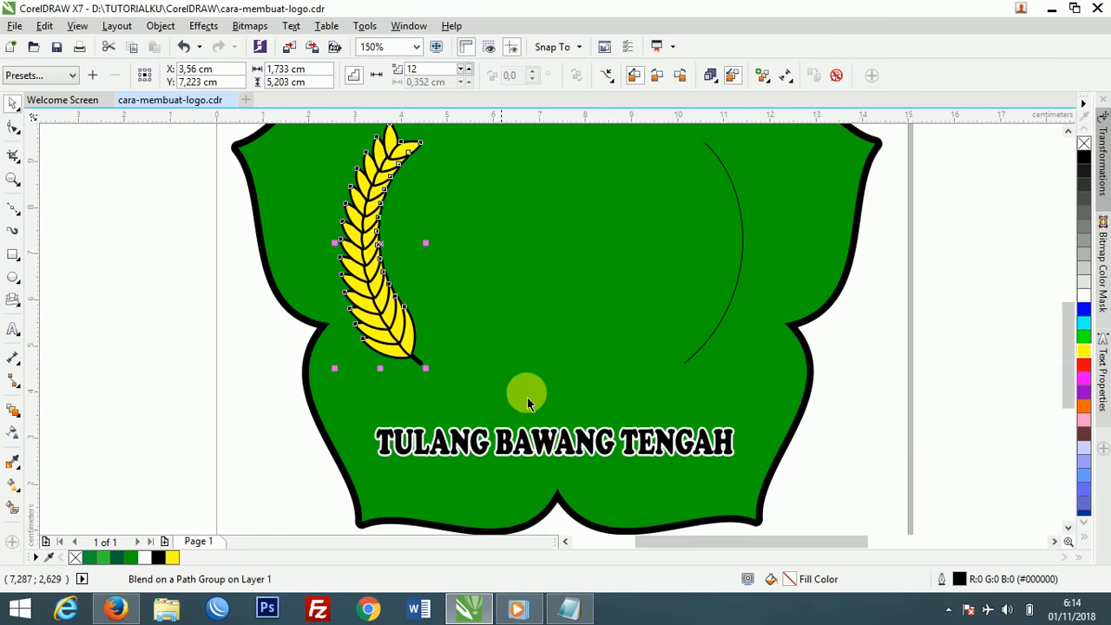
pyautogui.scroll(-1, 536, 385)
pyautogui.click(723, 396)
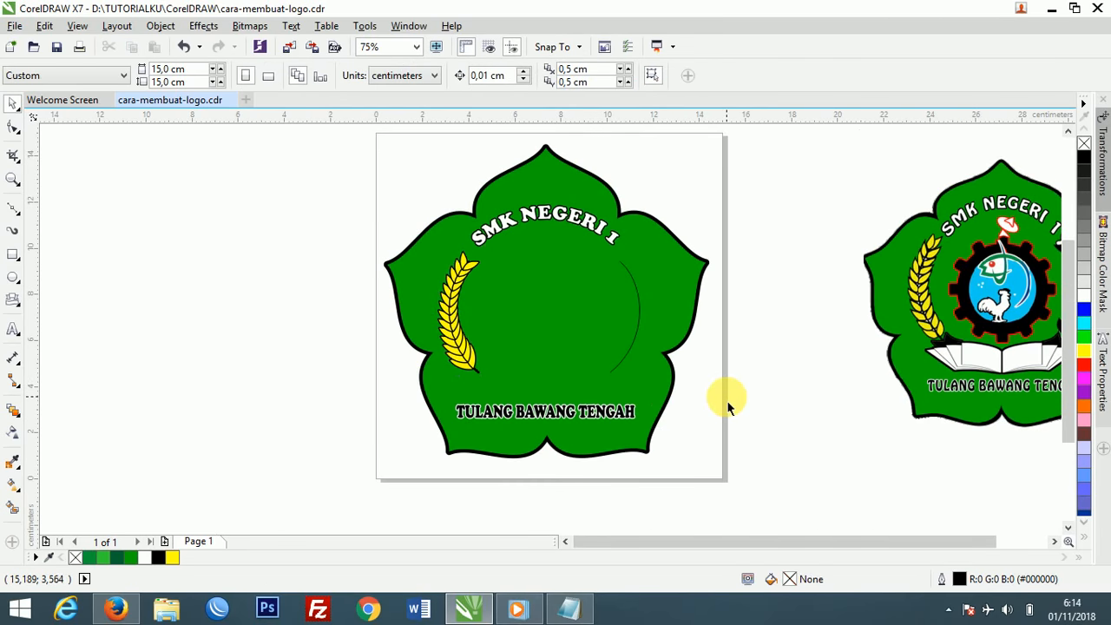